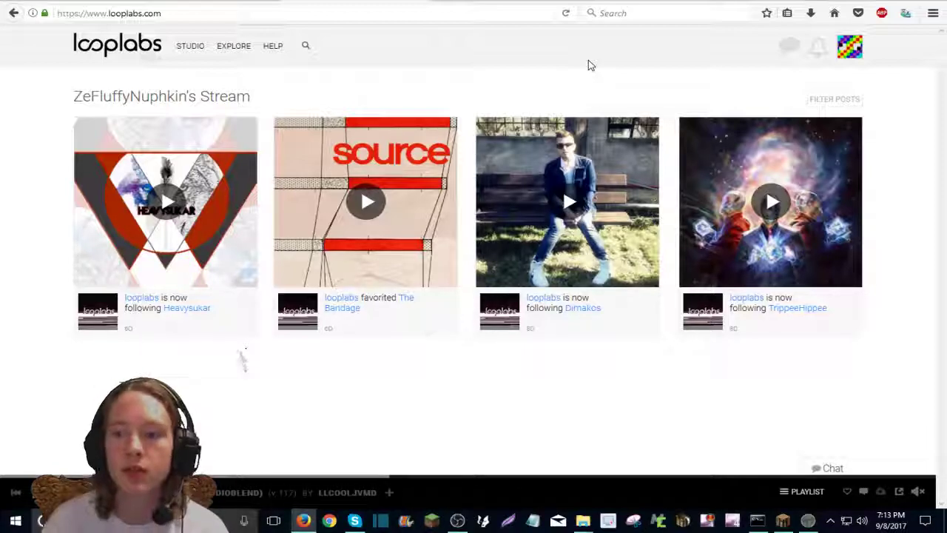
Step: Open the account menu from the avatar on the Looplabs stream page
click(859, 54)
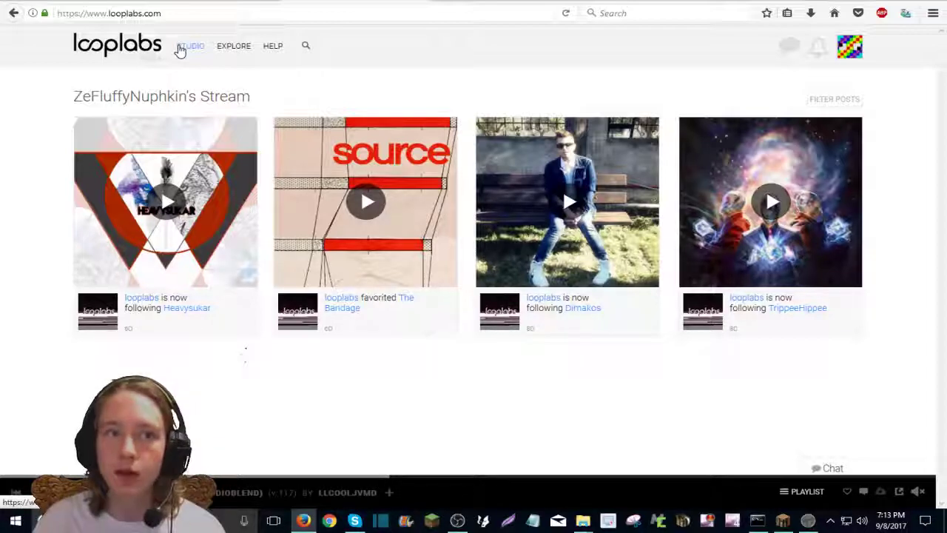
Step: Enter the Looplabs studio, dismiss the Chrome notice, and start a track from scratch
click(180, 49)
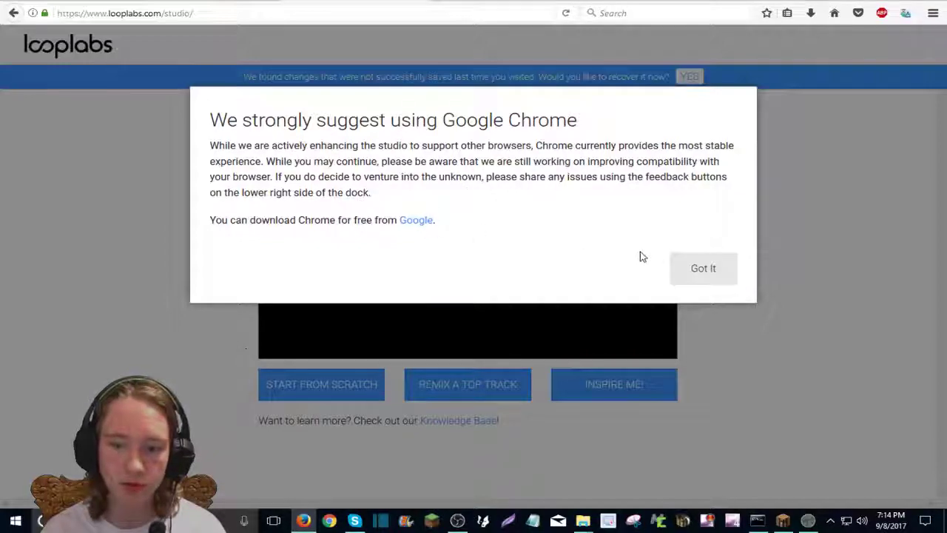
click(699, 269)
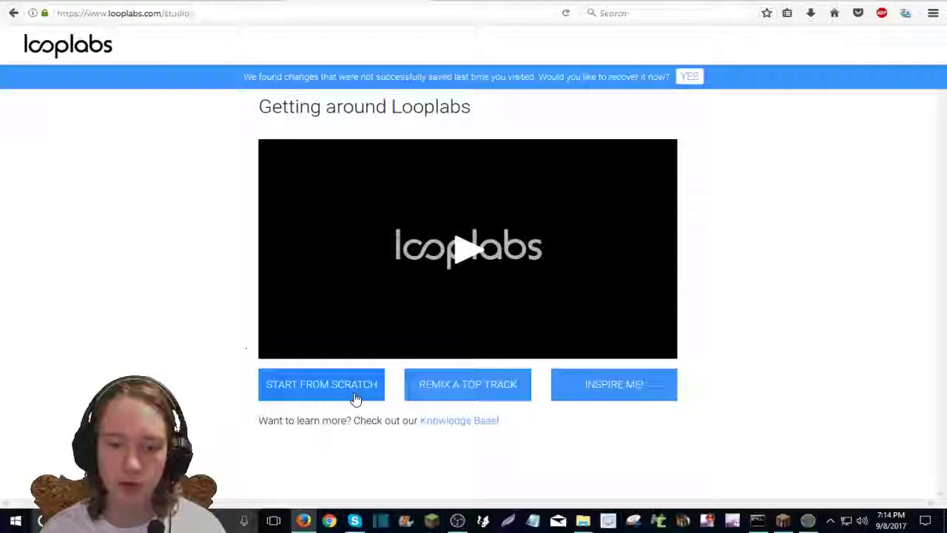
click(356, 397)
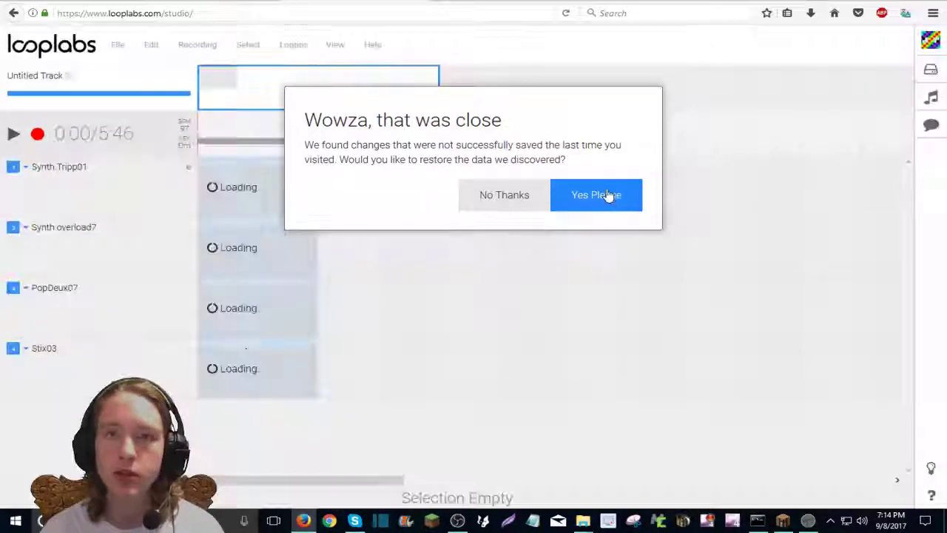
Step: Restore the unsaved four-loop project and play it briefly before stopping
click(612, 200)
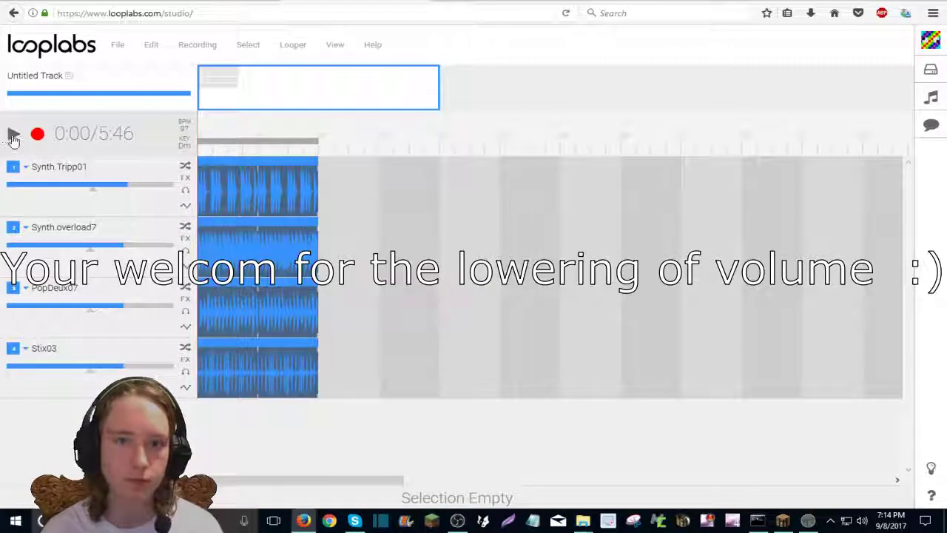
click(12, 134)
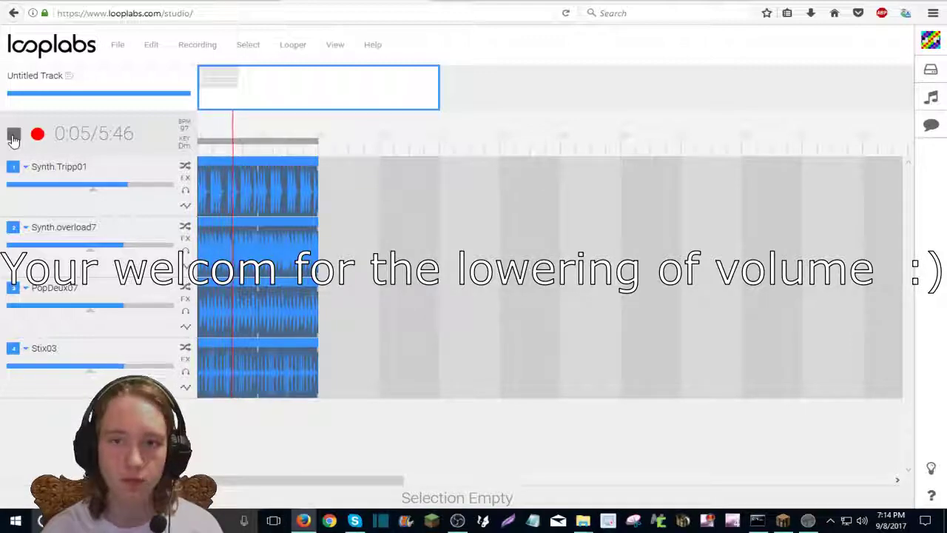
click(13, 136)
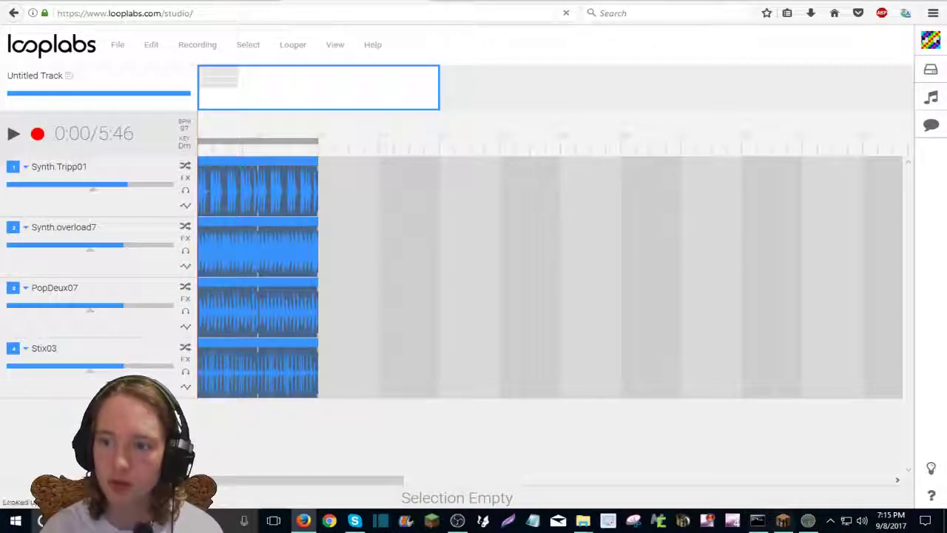
Step: Preview the Pop synth loop Synth.Lights, add it as a track below Stix03, and play it back
click(931, 97)
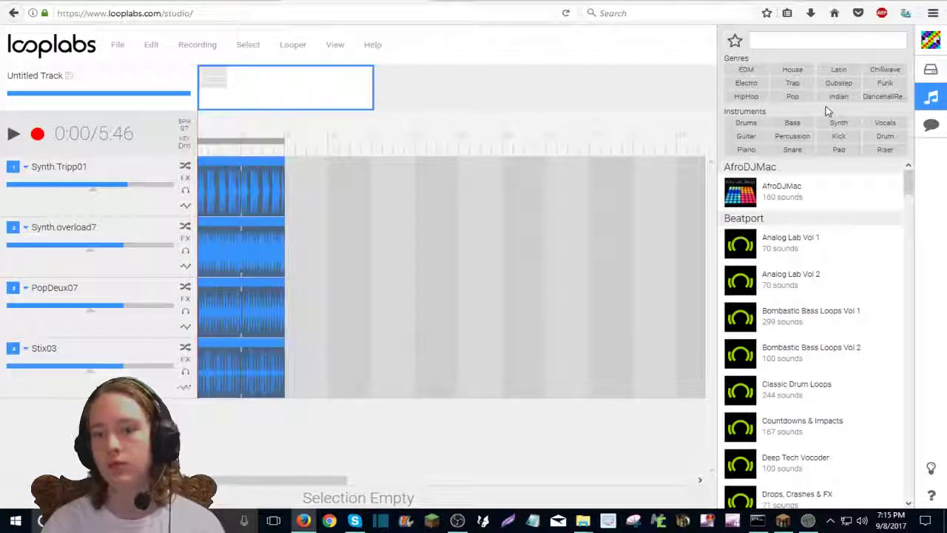
click(790, 98)
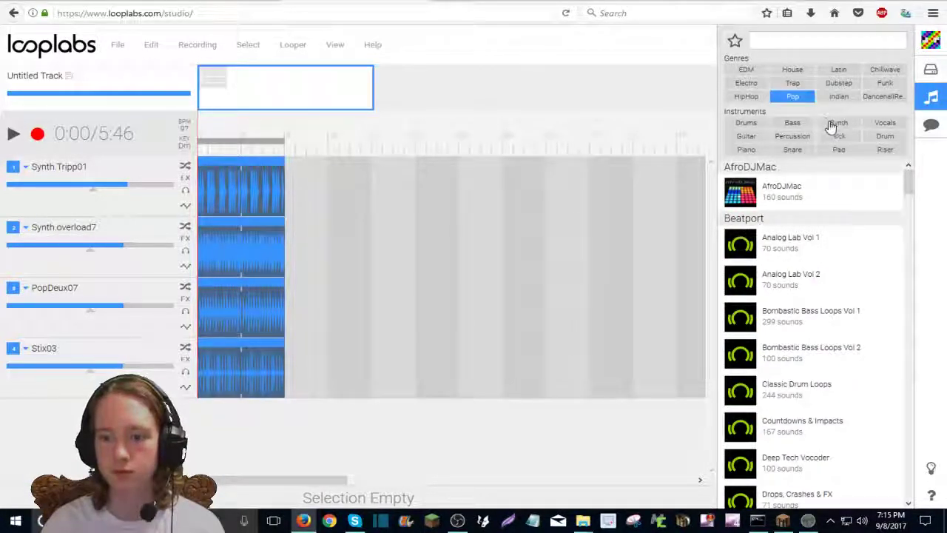
click(834, 124)
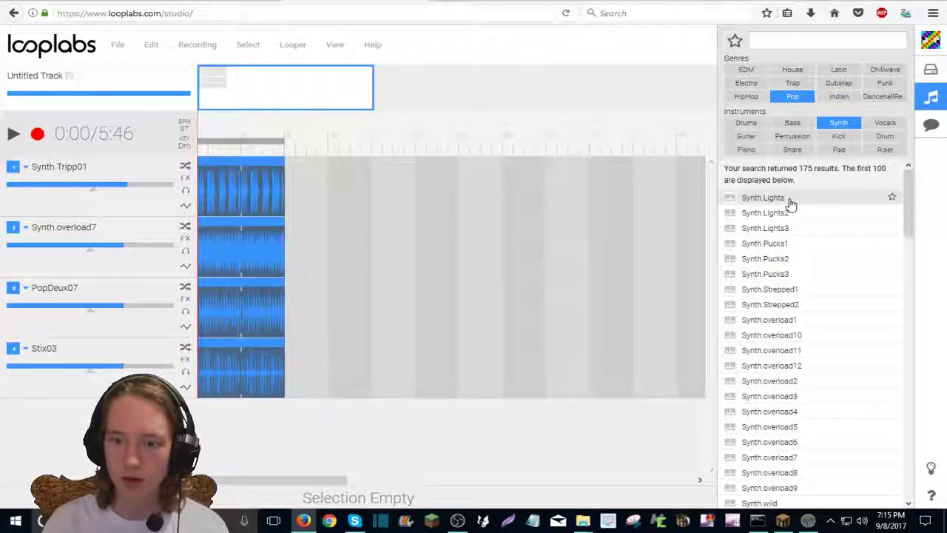
click(777, 200)
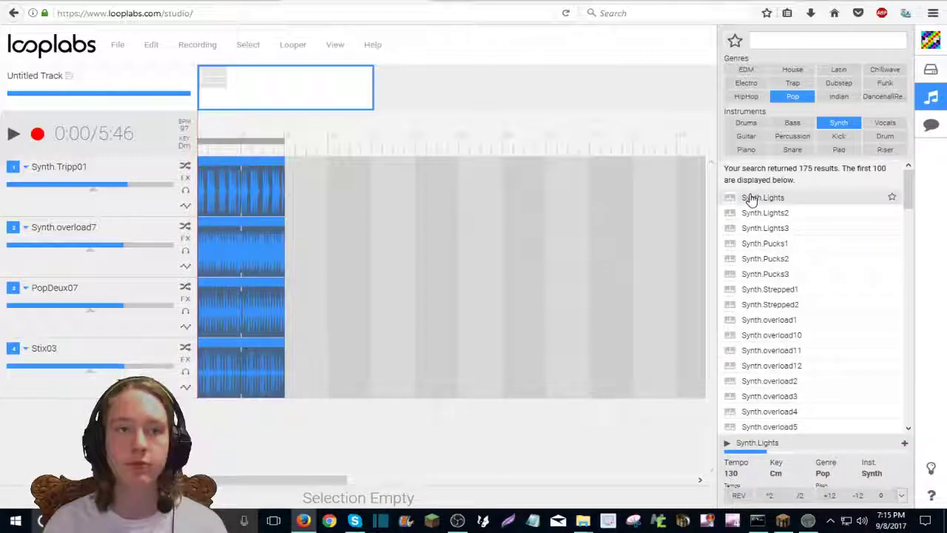
drag(749, 198, 281, 429)
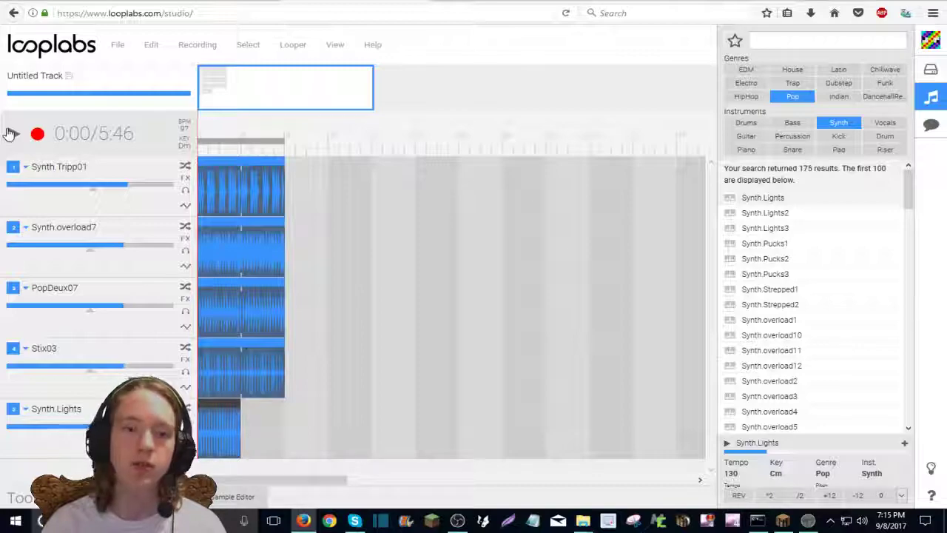
click(10, 133)
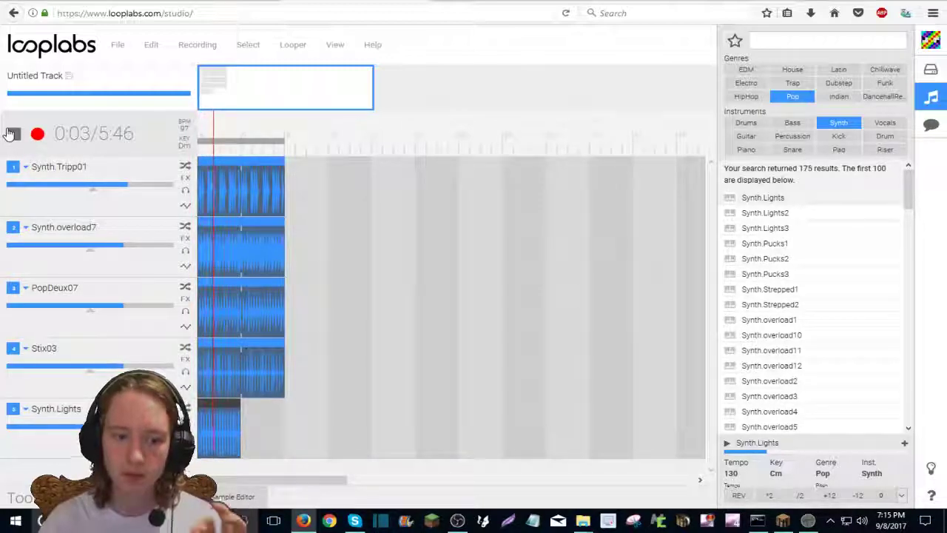
click(10, 133)
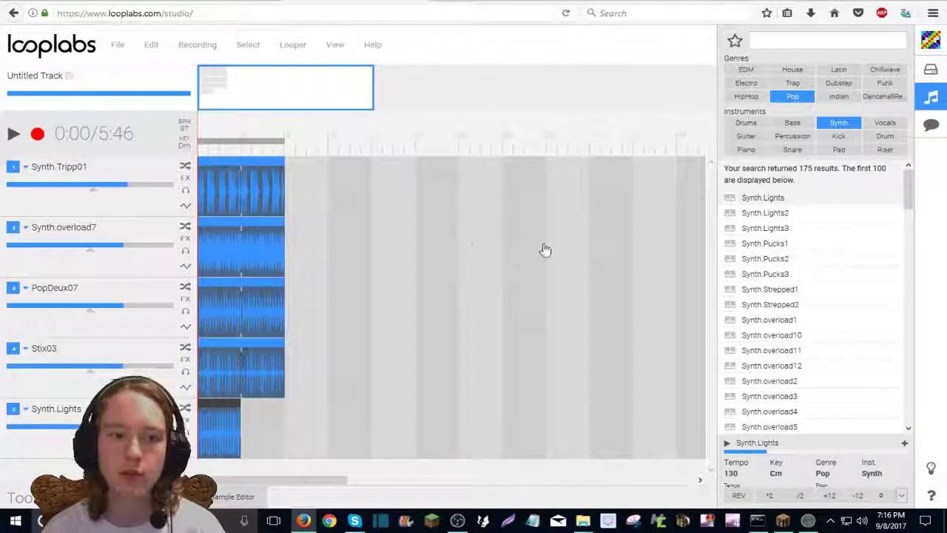
Step: Scroll the Expression Encoder 4 thank-you page and briefly highlight the download text
click(247, 4)
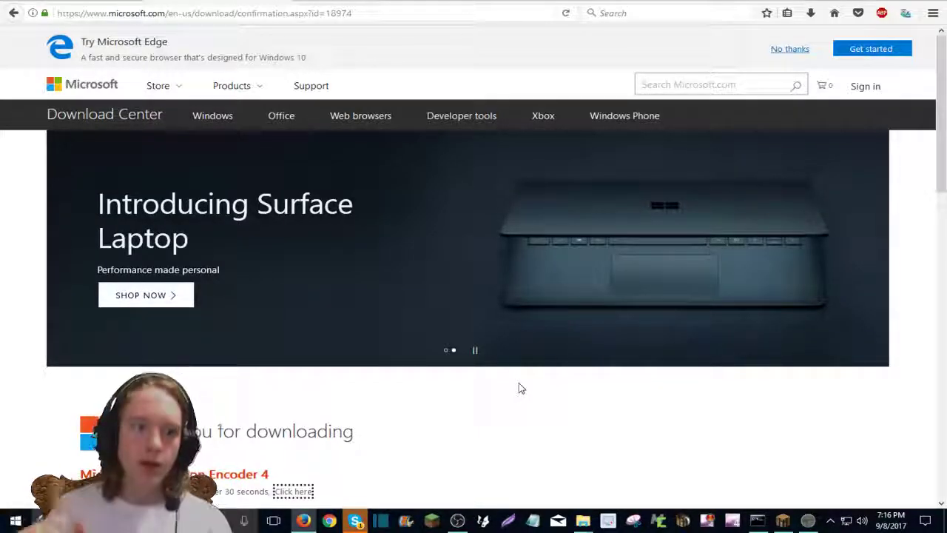
scroll(218, 385, down, 5)
scroll(217, 385, up, 5)
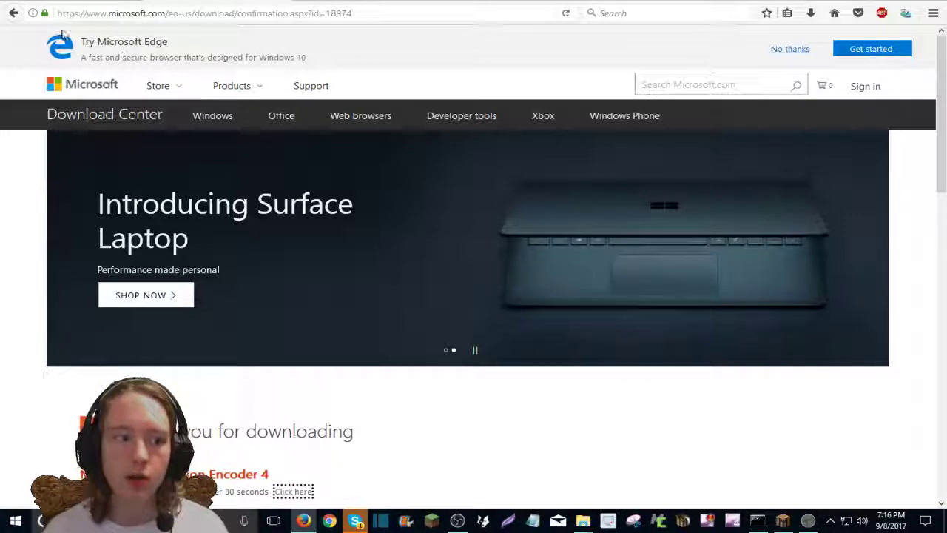
scroll(3, 207, down, 3)
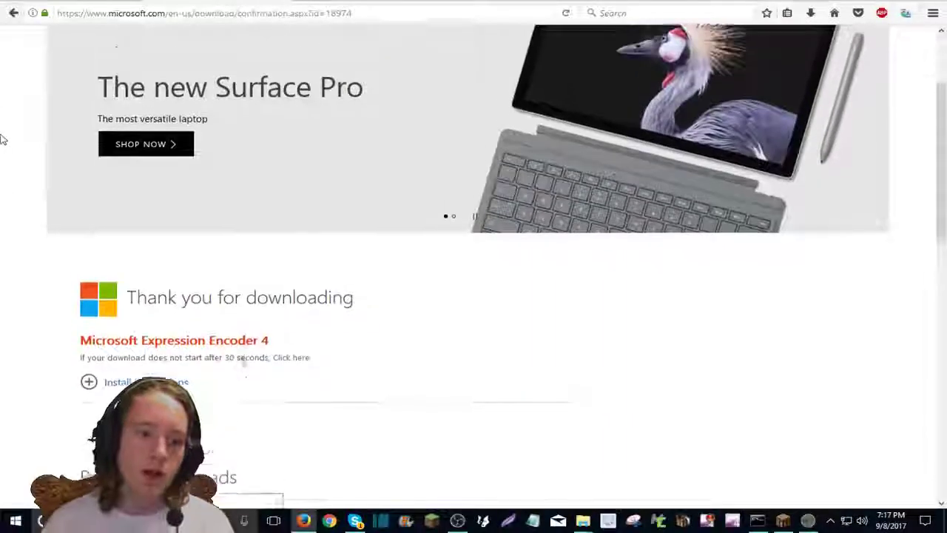
scroll(4, 134, up, 3)
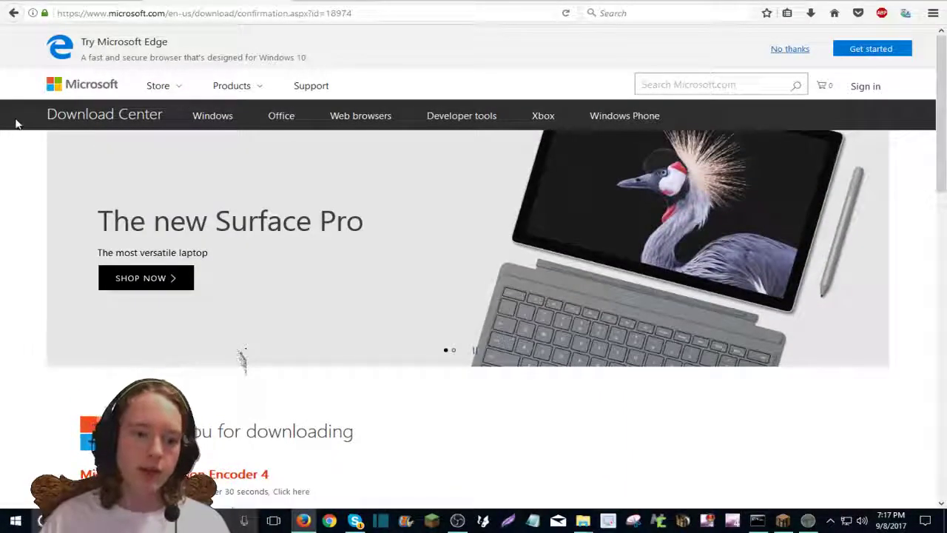
scroll(12, 122, down, 3)
drag(74, 324, 330, 304)
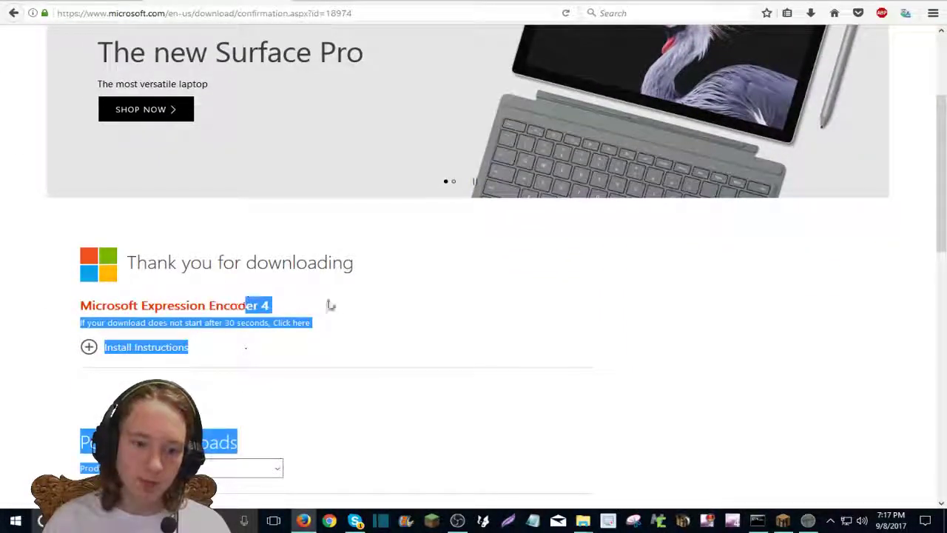
click(353, 306)
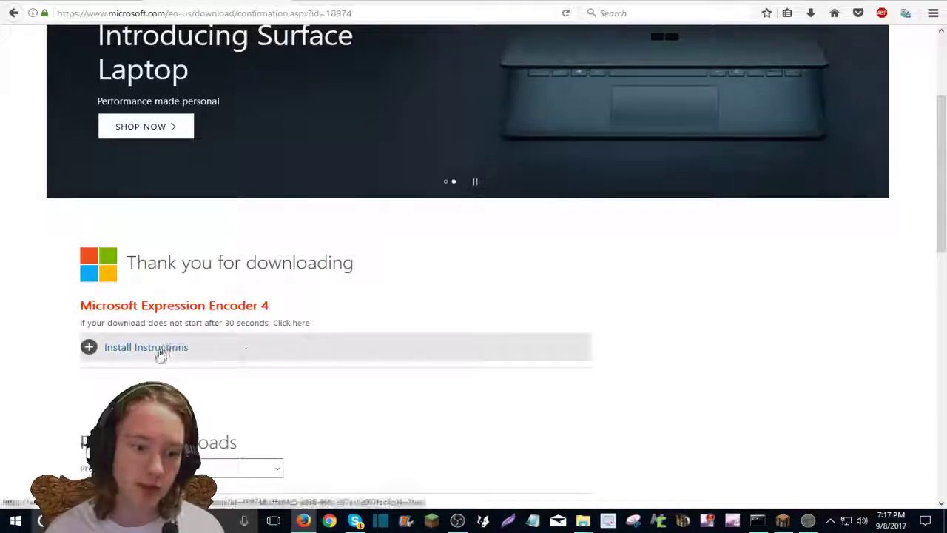
scroll(195, 245, down, 5)
scroll(236, 227, up, 5)
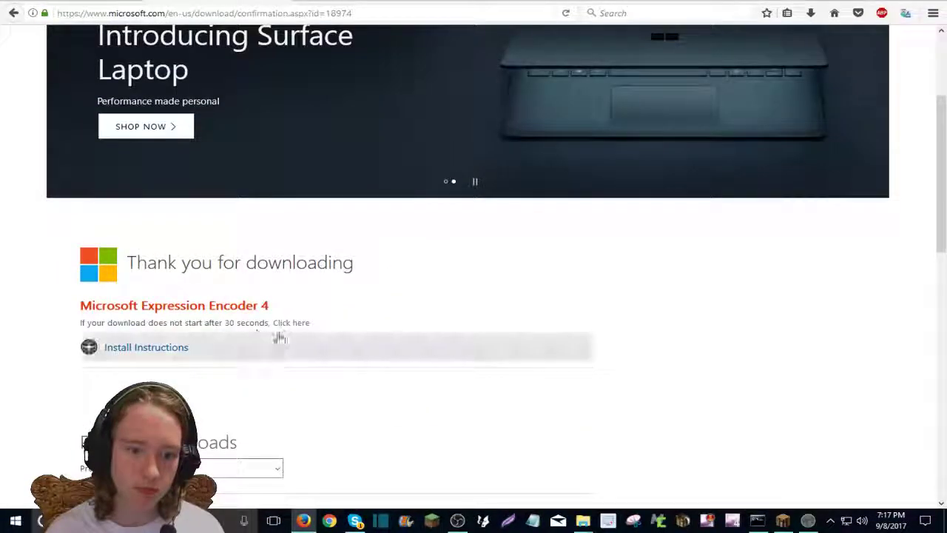
Step: Cancel the repeated installer download, then bring up and close the Expression Encoder 4 window
click(291, 326)
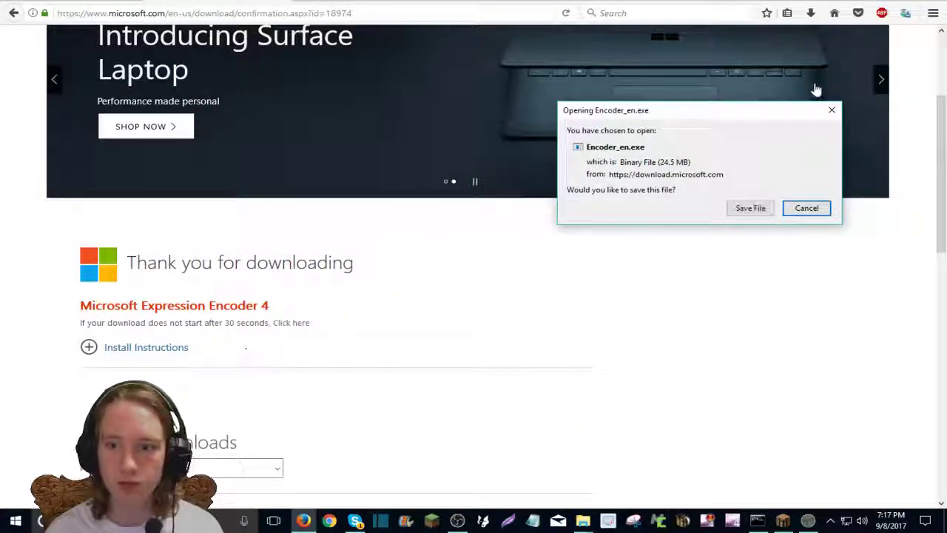
click(830, 112)
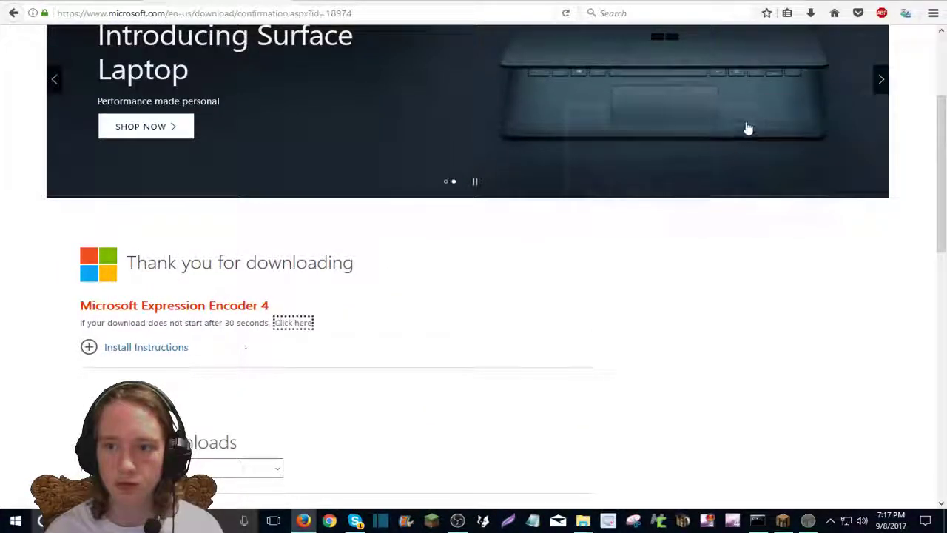
click(743, 516)
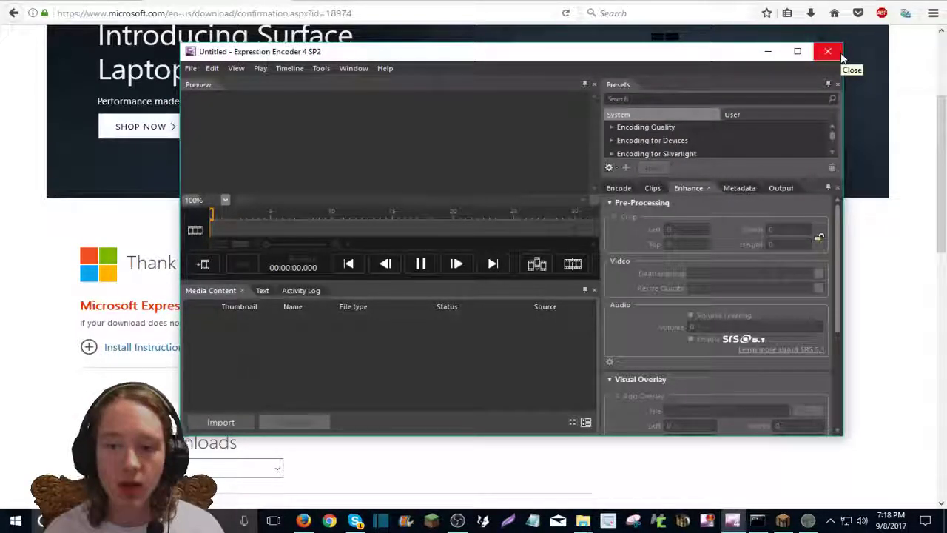
click(827, 51)
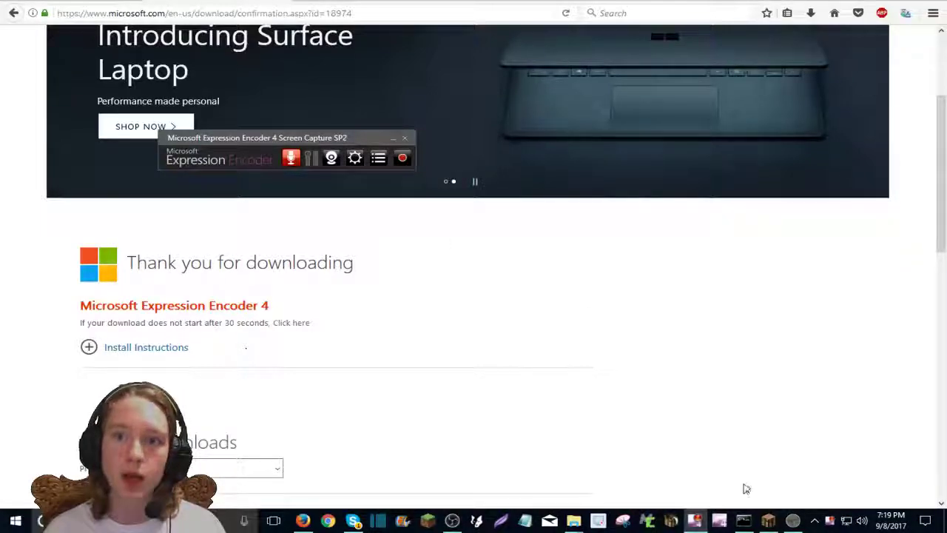
Step: Confirm Speakers audio at 192 in the capture Options' Audio settings and accept them
mouse_move(692, 525)
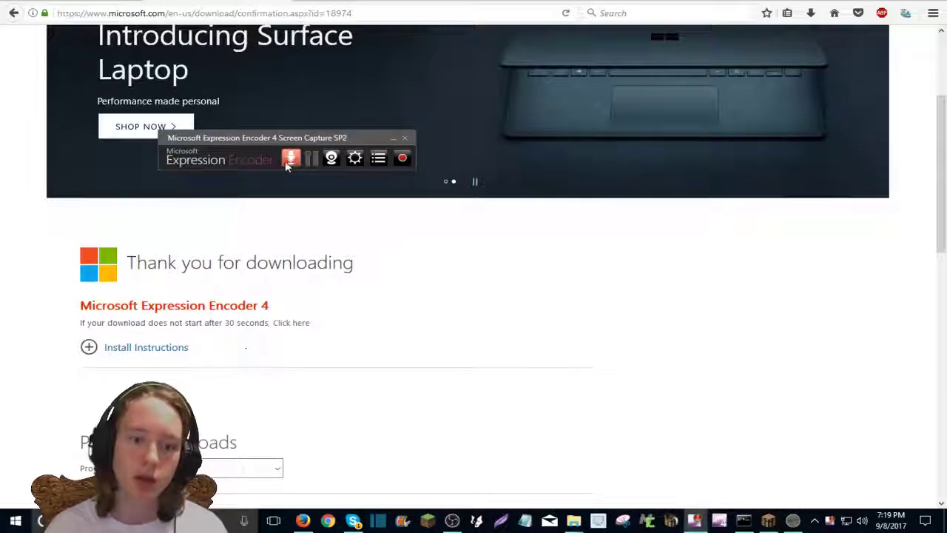
click(355, 157)
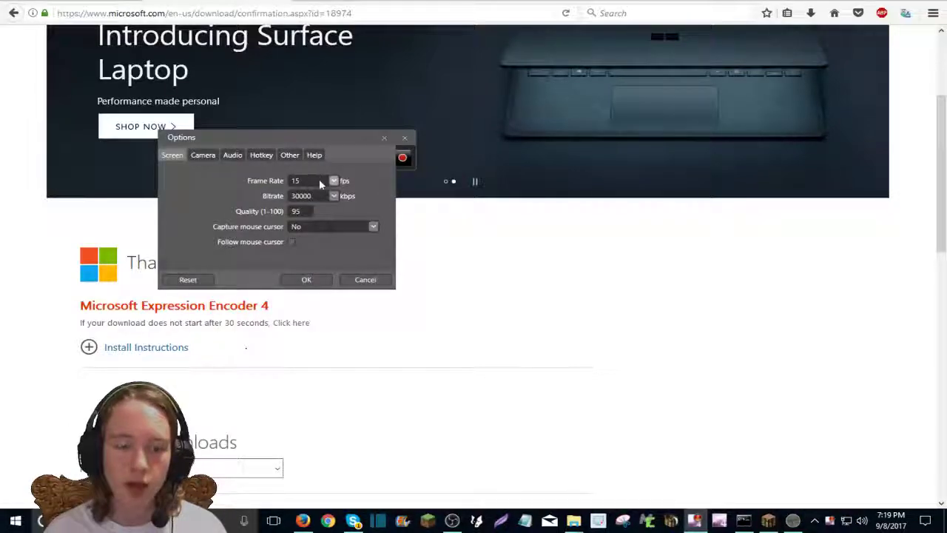
drag(364, 137, 639, 143)
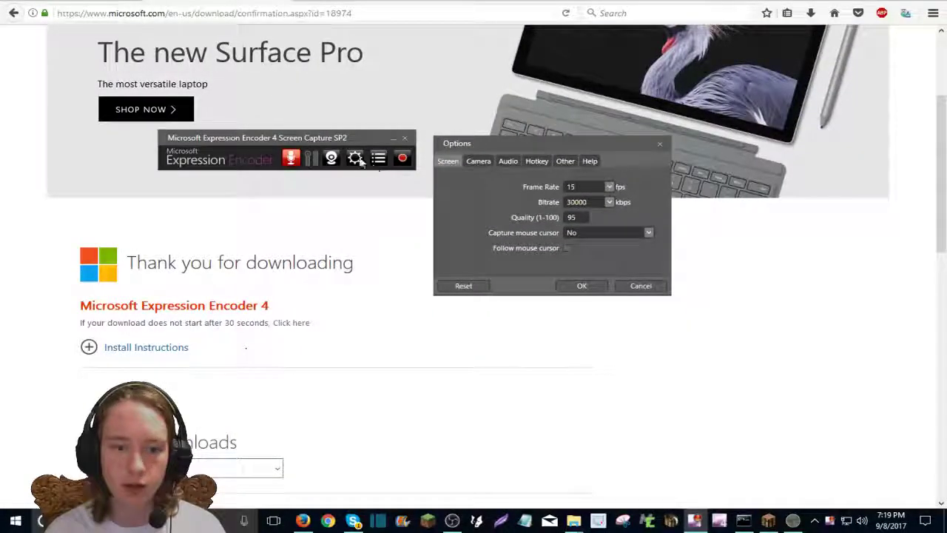
click(508, 160)
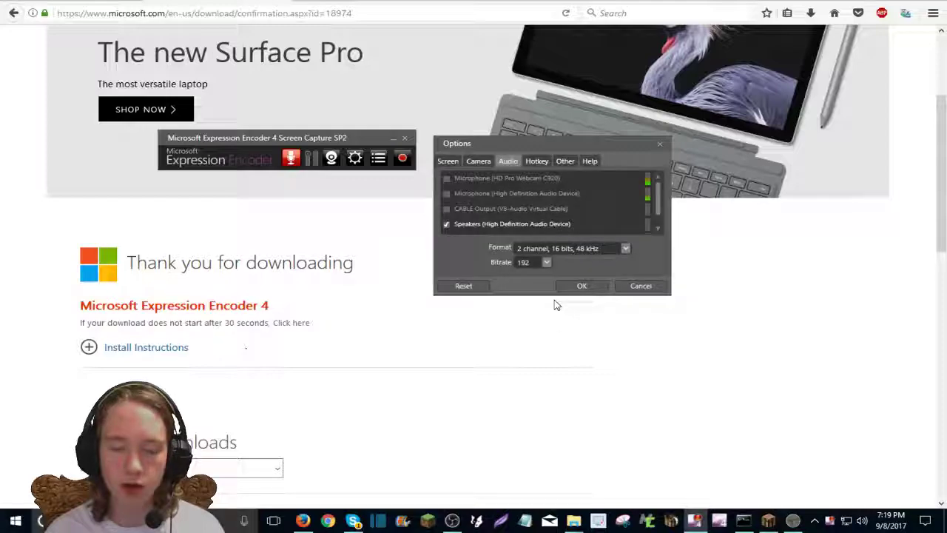
scroll(522, 213, down, 1)
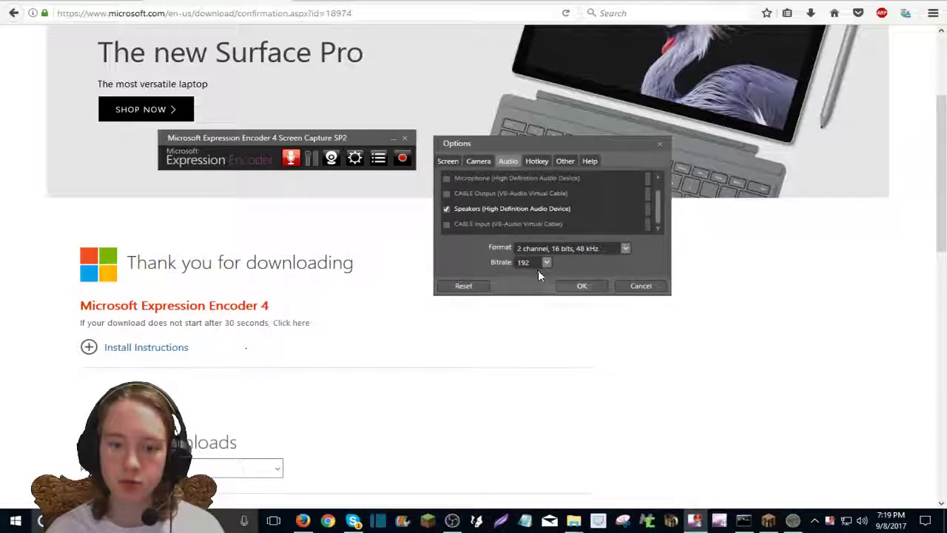
click(583, 288)
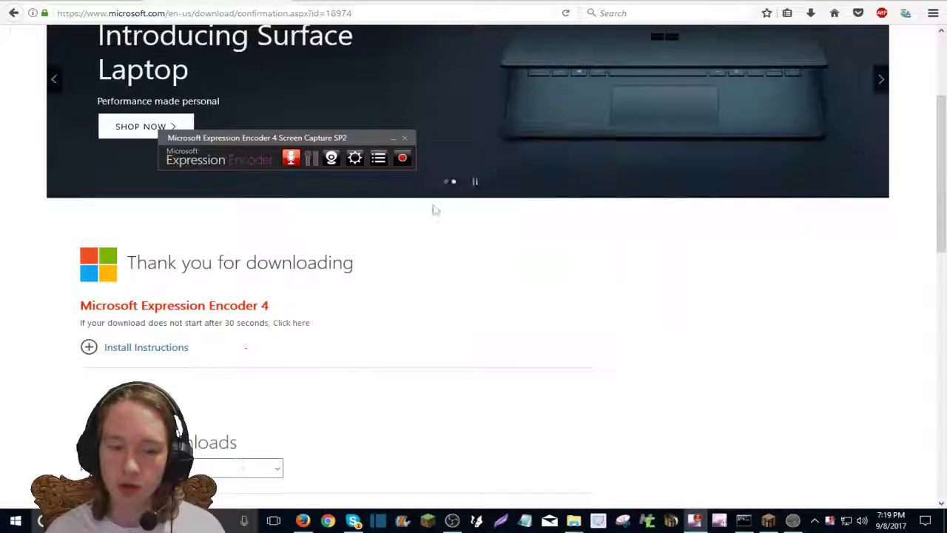
Step: Record the 816x432 Looplabs studio region while the track plays for about ten seconds
key(ctrl+shift+F11)
key(ctrl+Tab)
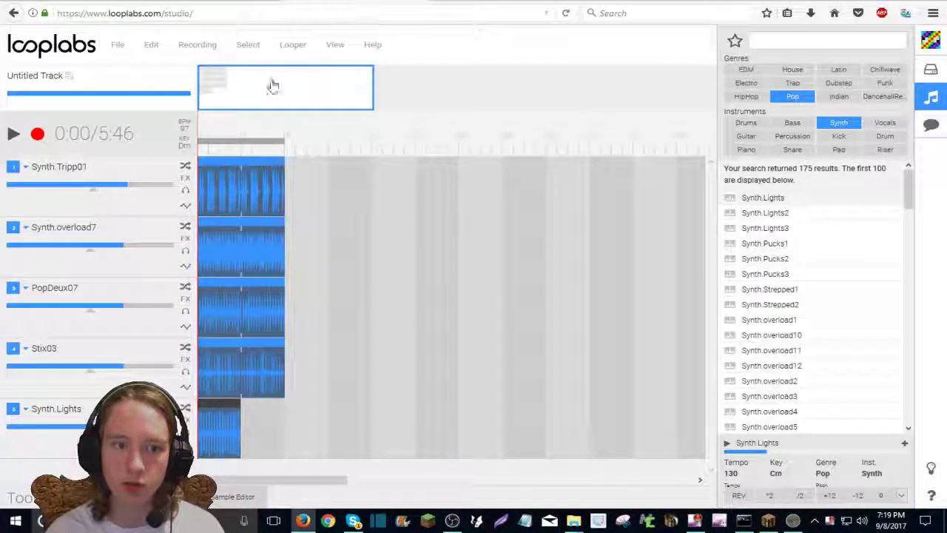
click(694, 520)
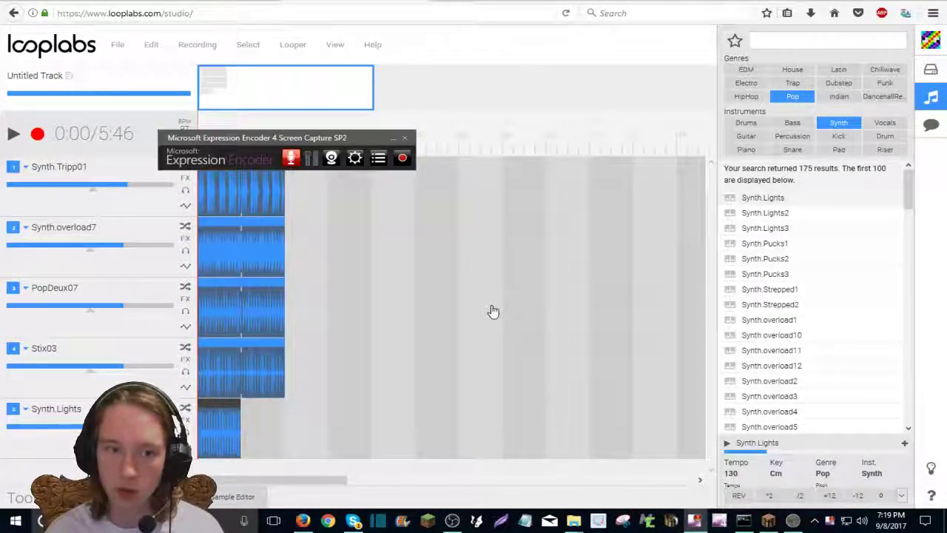
click(402, 160)
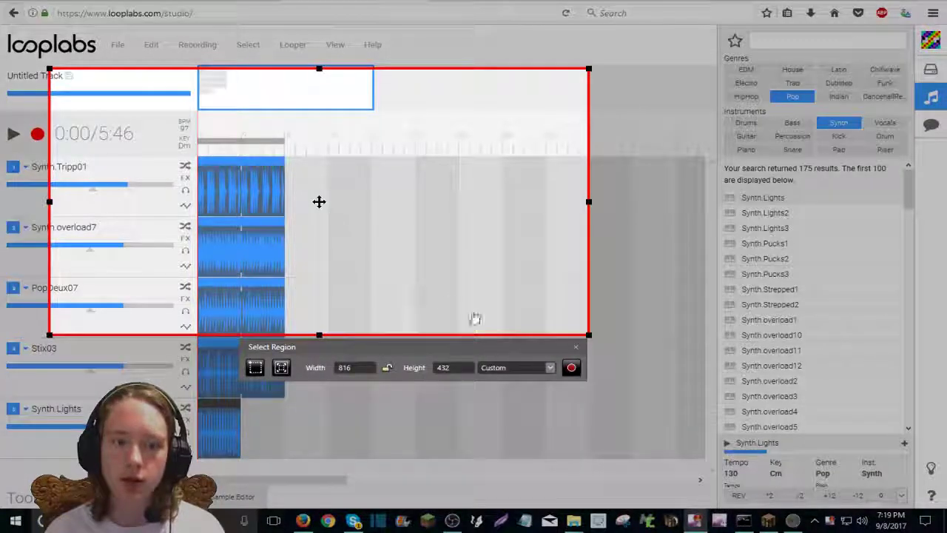
click(572, 368)
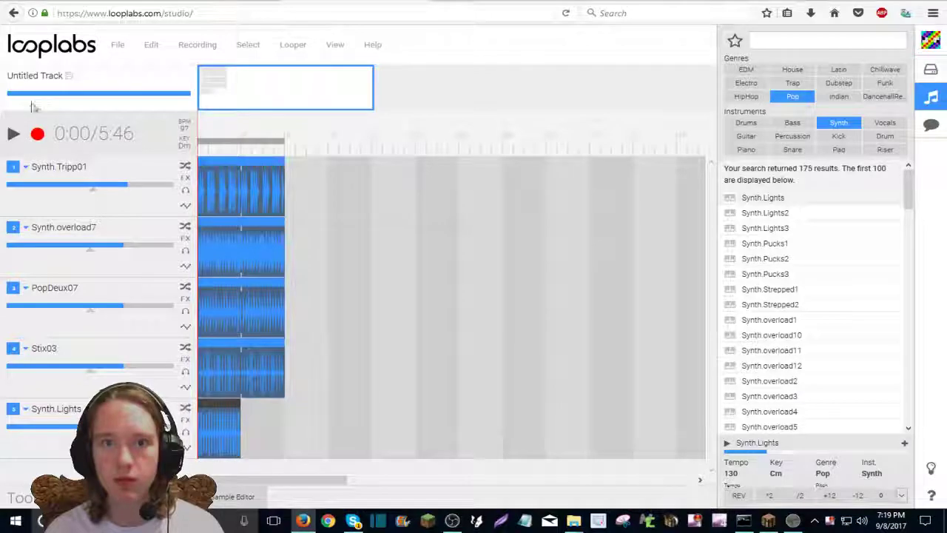
click(17, 139)
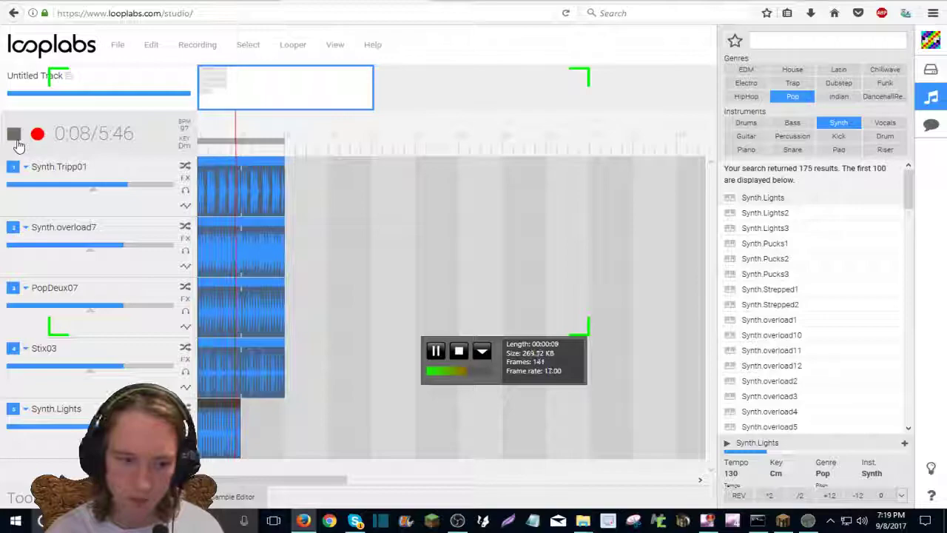
click(18, 143)
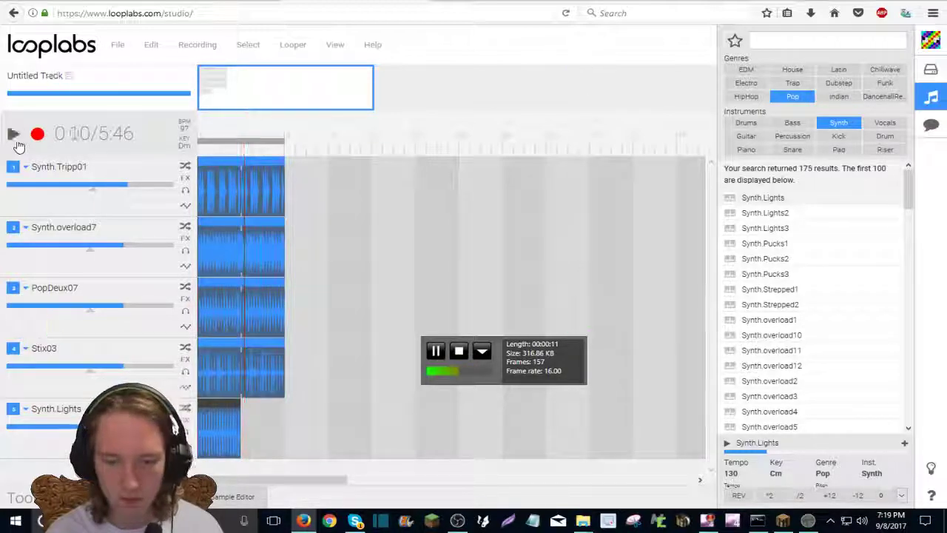
click(457, 352)
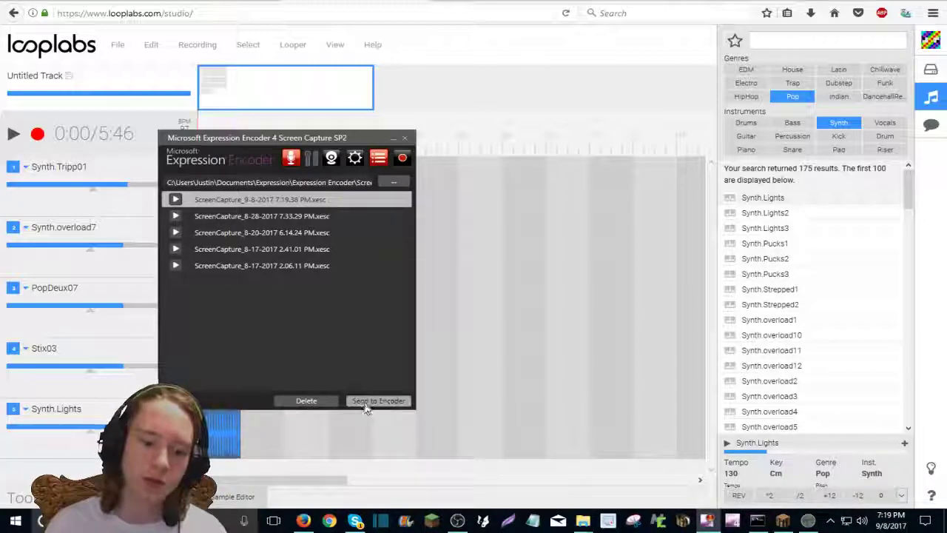
Step: Send the newest capture to Encoder and continue past the upgrade prompt
click(365, 405)
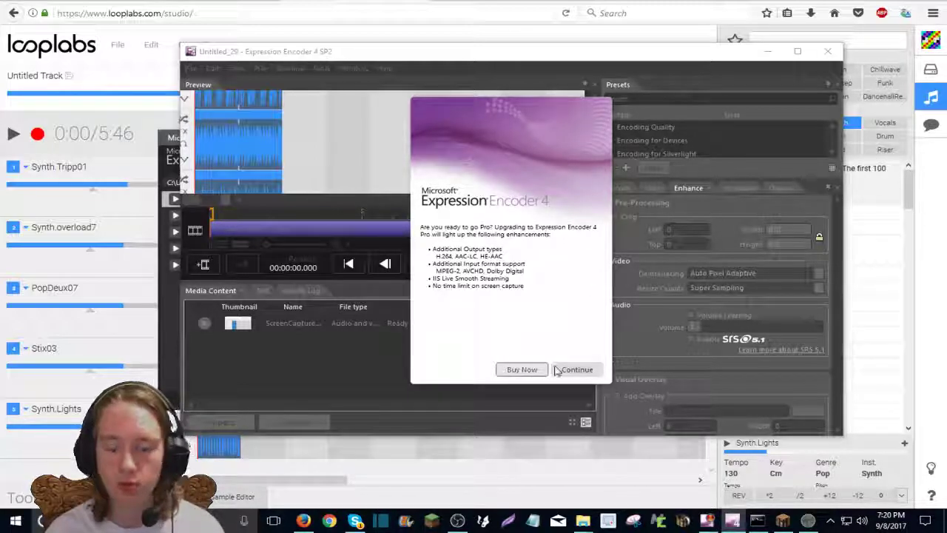
click(567, 372)
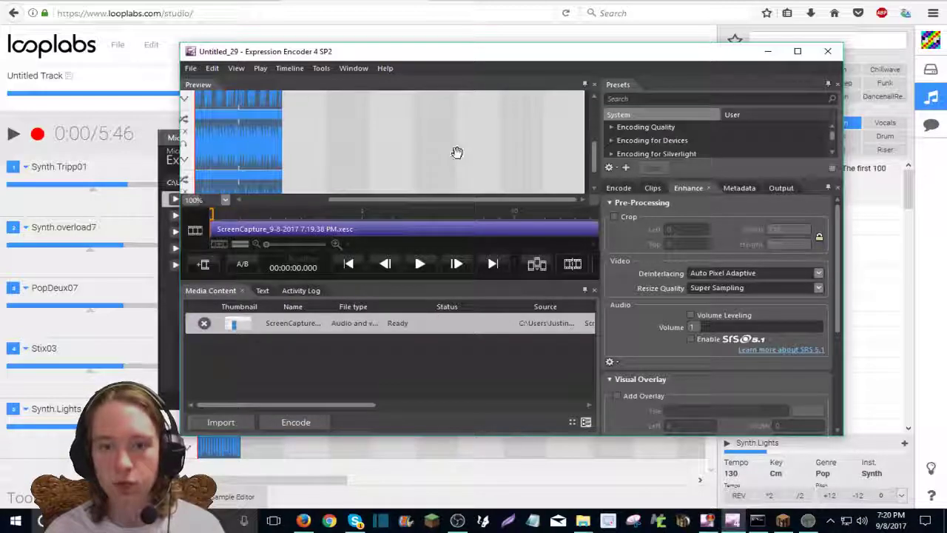
Step: Maximize the Encoder window and adjust the zoom and position of the preview
scroll(454, 153, up, 5)
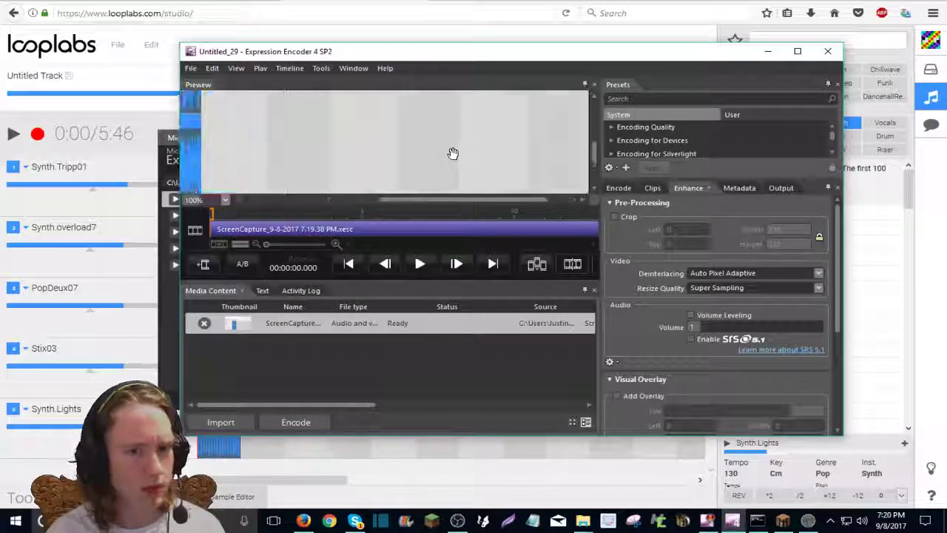
click(798, 51)
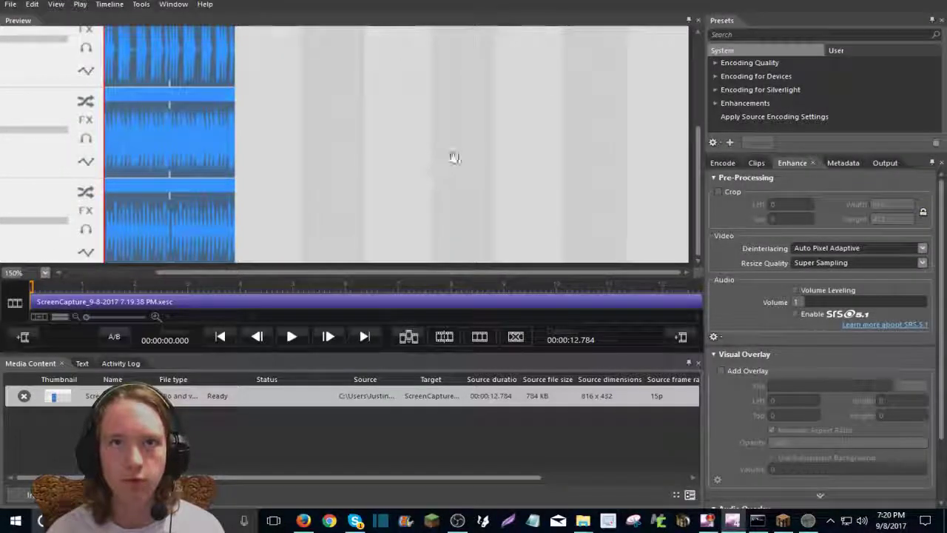
drag(397, 234, 317, 106)
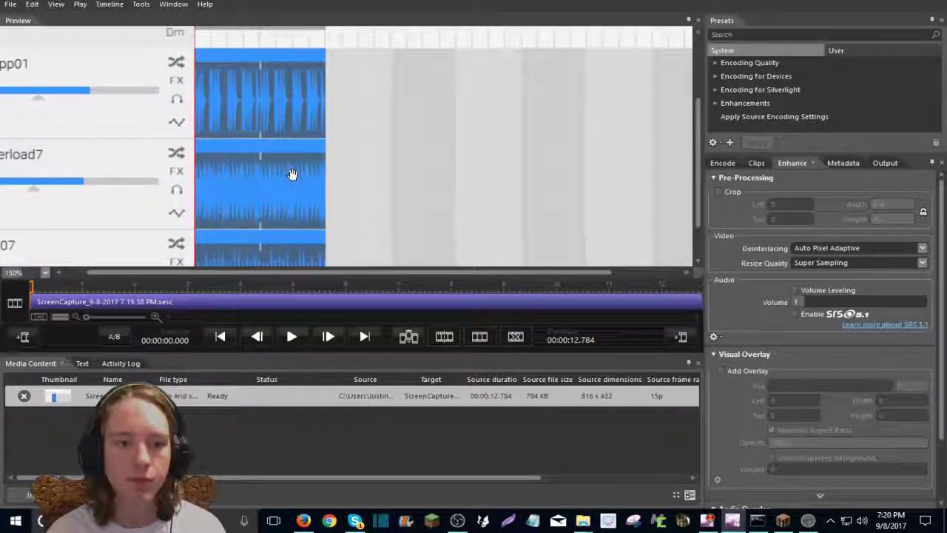
scroll(311, 103, down, 5)
scroll(356, 135, up, 4)
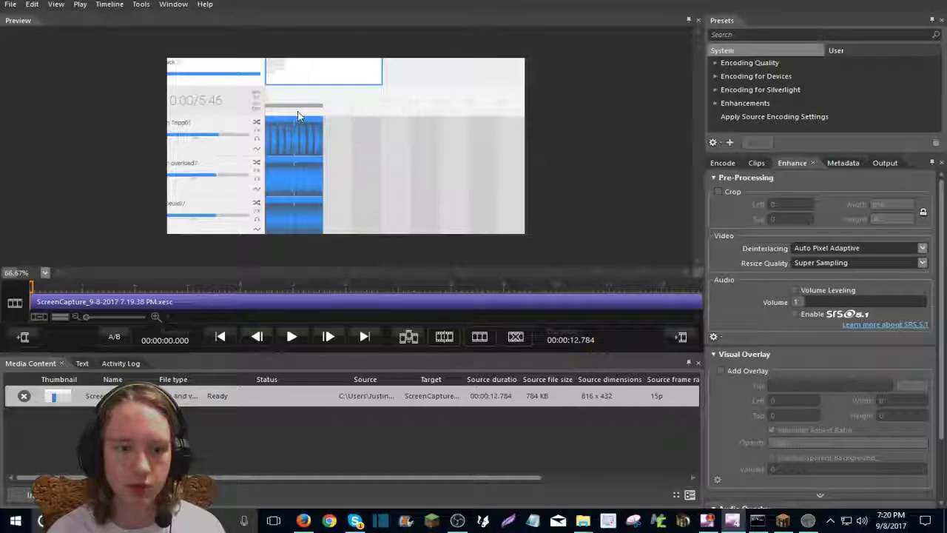
Step: Play and pause the 12.784-second clip, then move the playhead back near its start
click(291, 338)
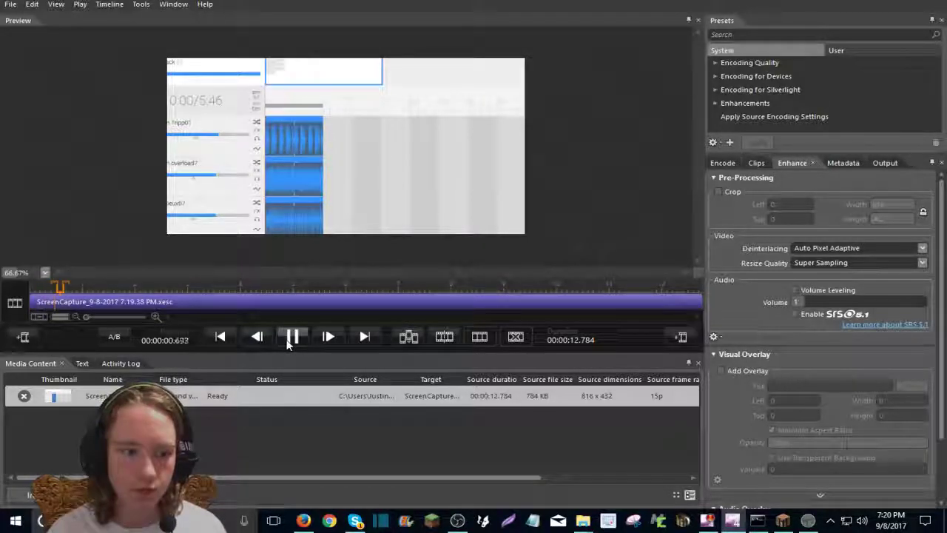
click(295, 341)
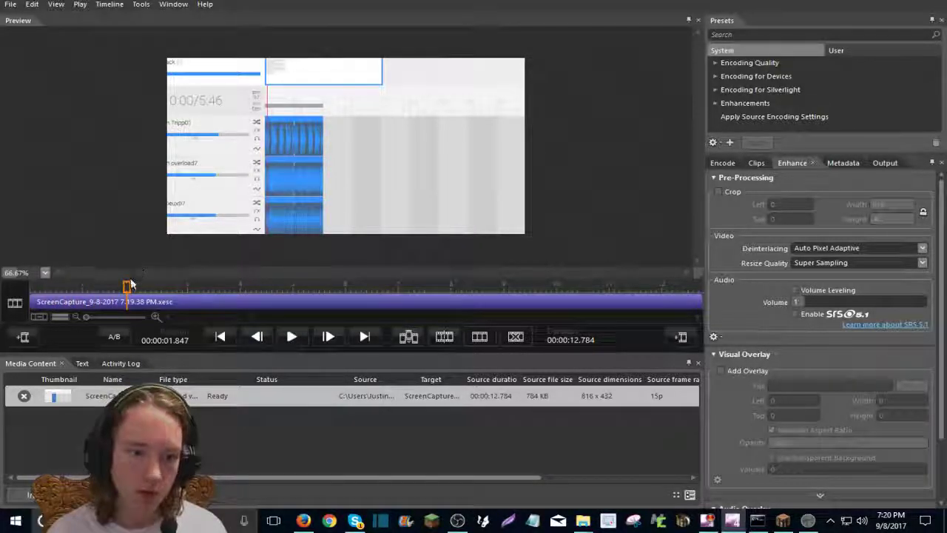
drag(126, 286, 59, 258)
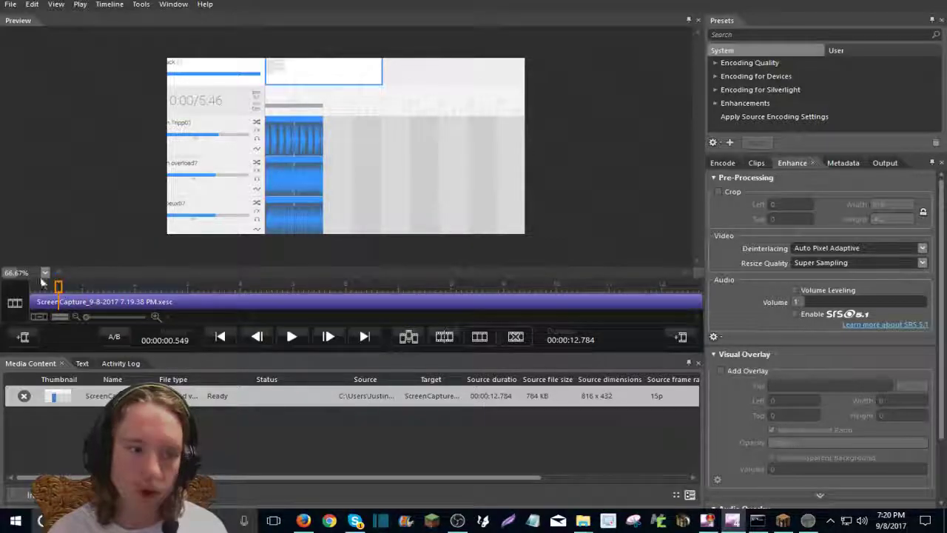
click(66, 301)
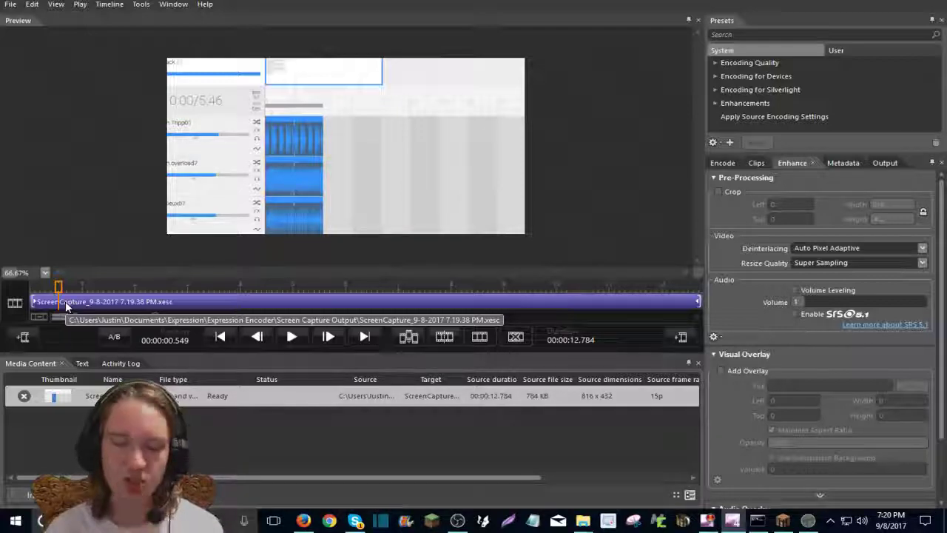
click(44, 287)
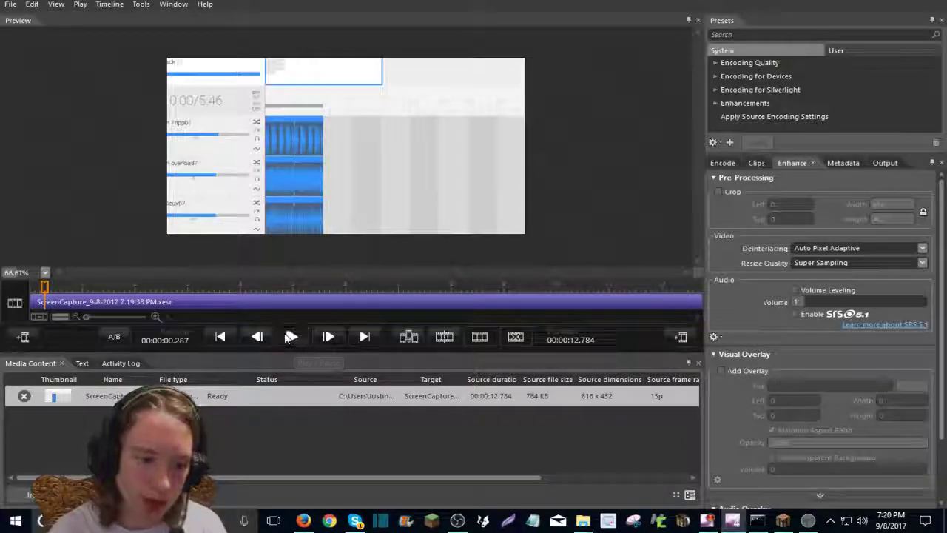
Step: Play the clip briefly, then return the playhead to the clip start
click(288, 338)
click(289, 337)
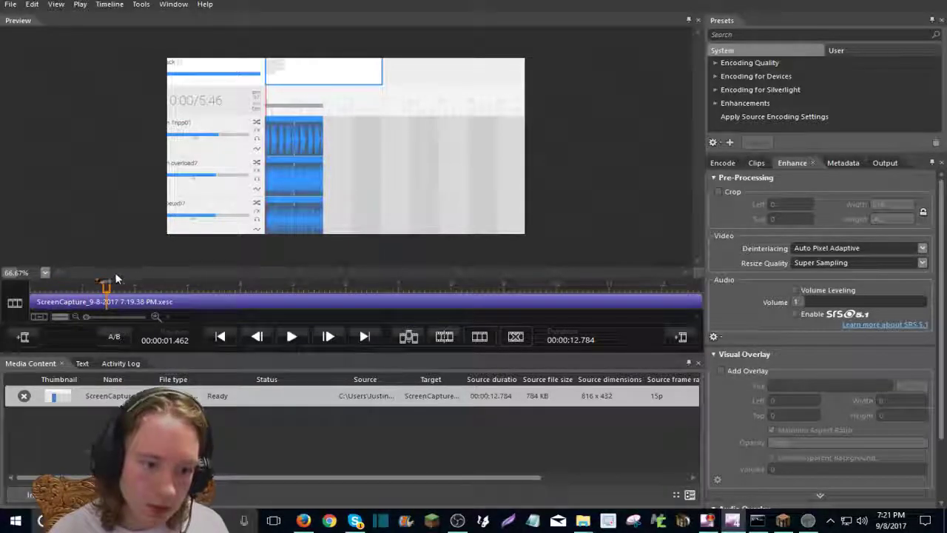
drag(84, 298, 74, 304)
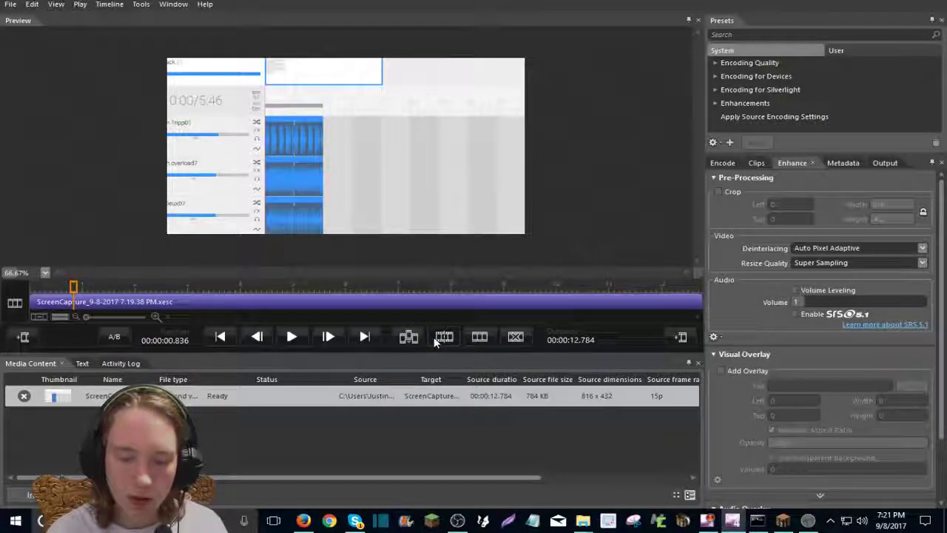
click(48, 302)
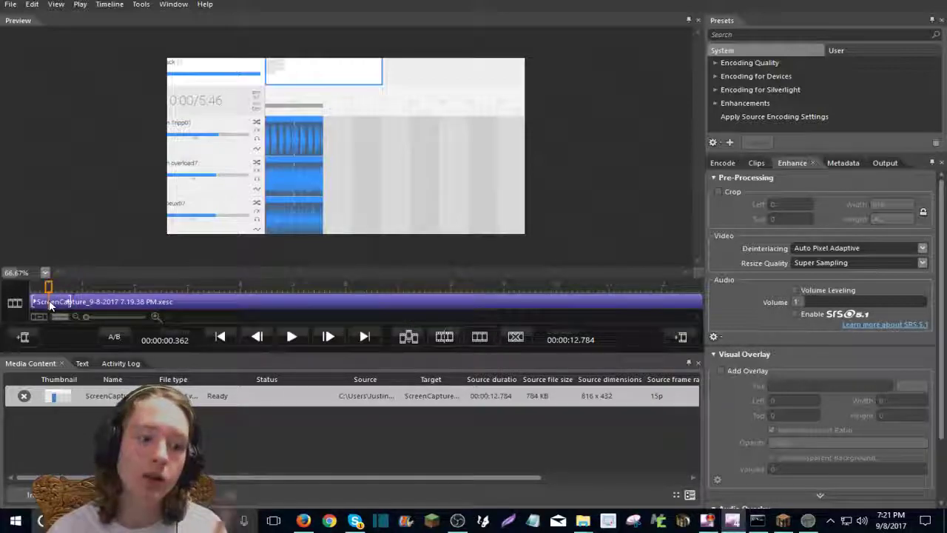
right_click(52, 302)
key(Escape)
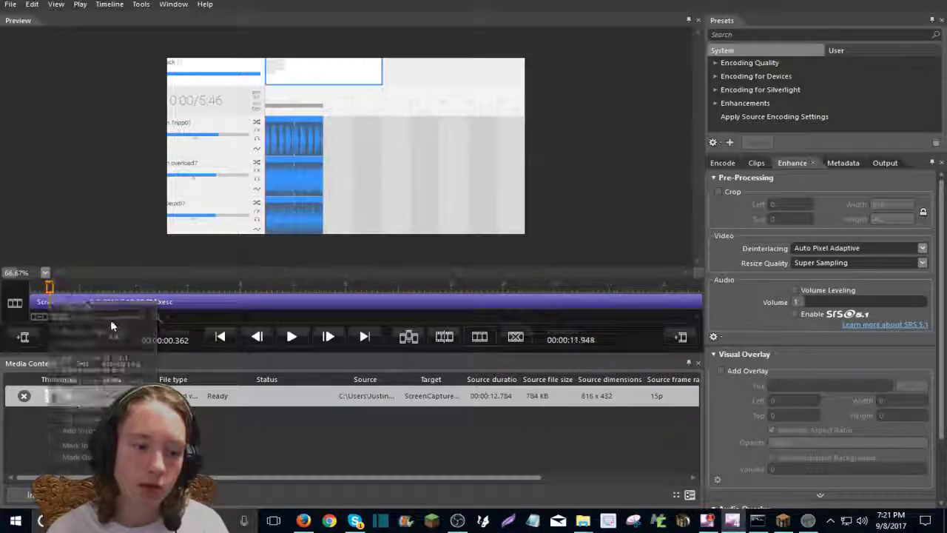
Step: Trim the end off the clip and preview it to its end at 00:00:10.723
drag(47, 287, 702, 285)
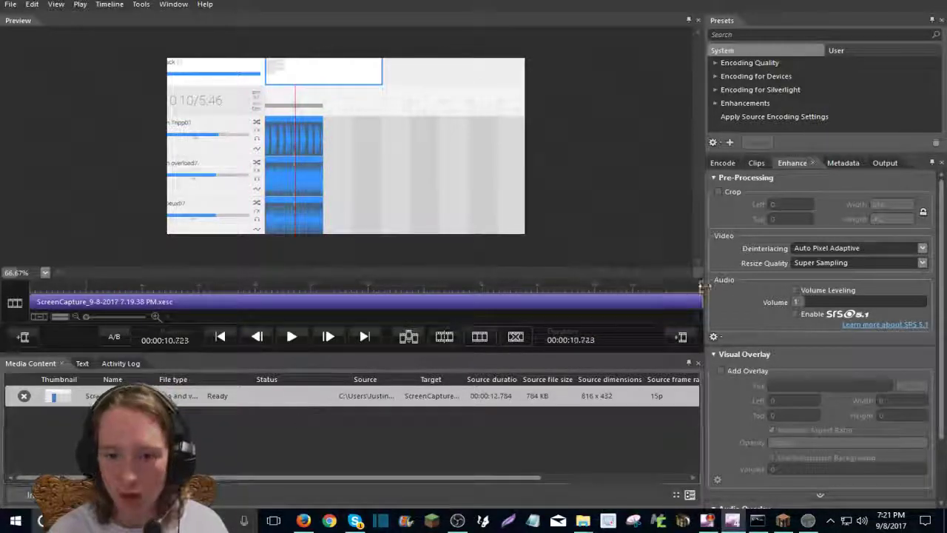
click(299, 338)
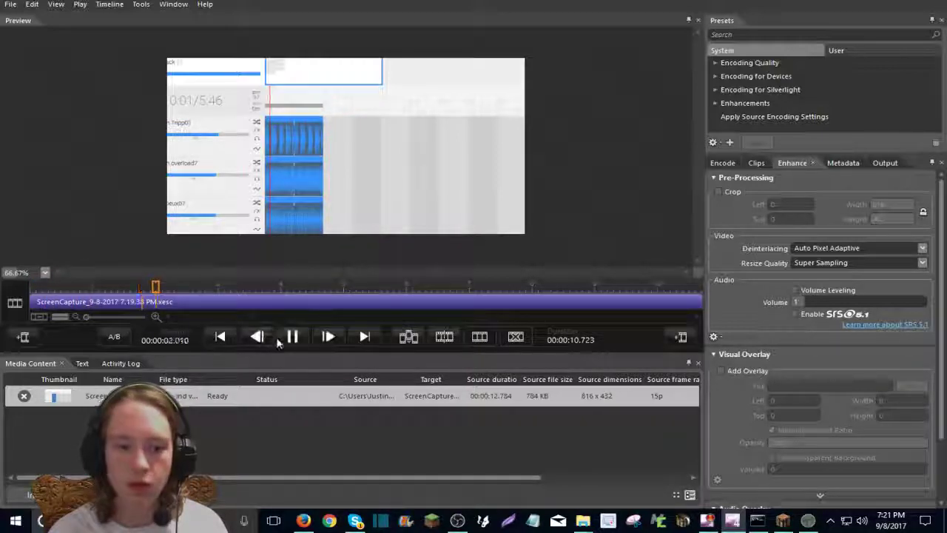
click(293, 336)
drag(244, 288, 629, 289)
click(296, 336)
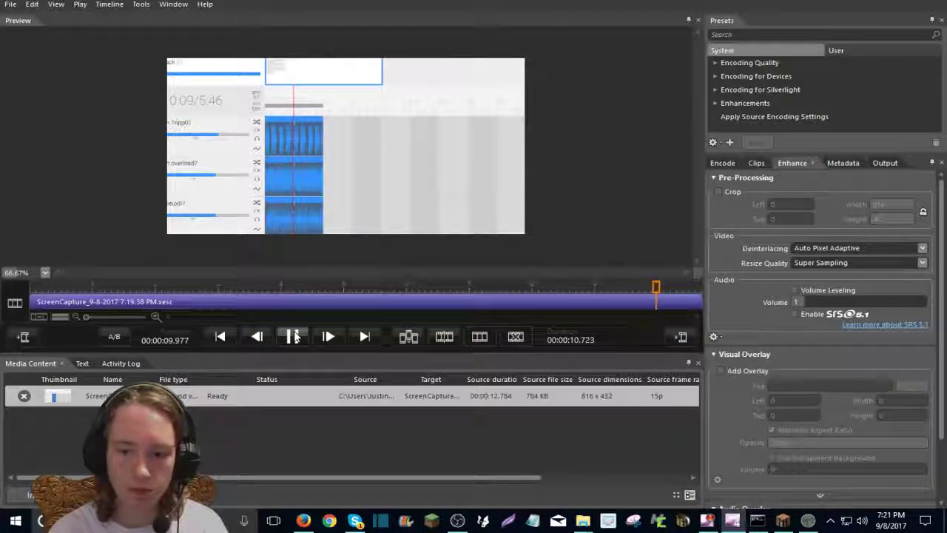
click(293, 338)
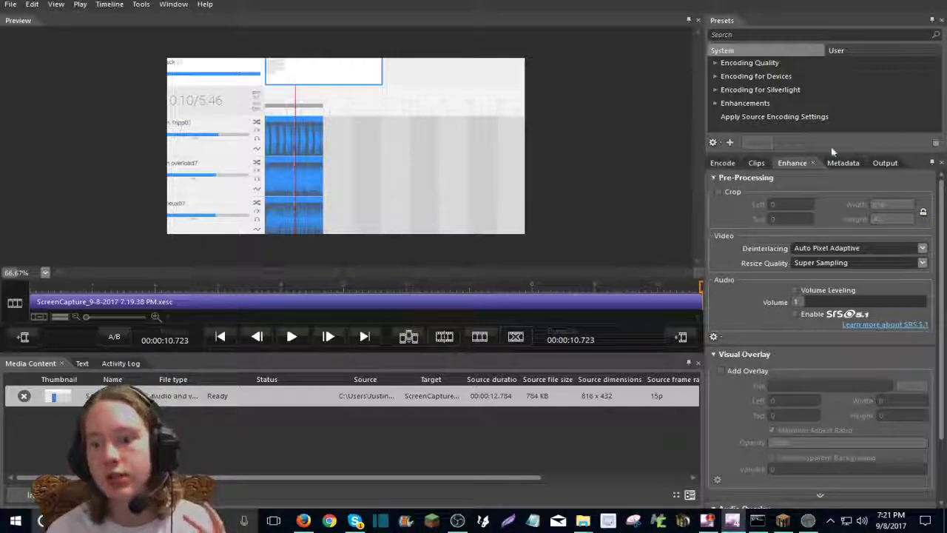
Step: Set the Output directory to the Desktop folder
click(880, 163)
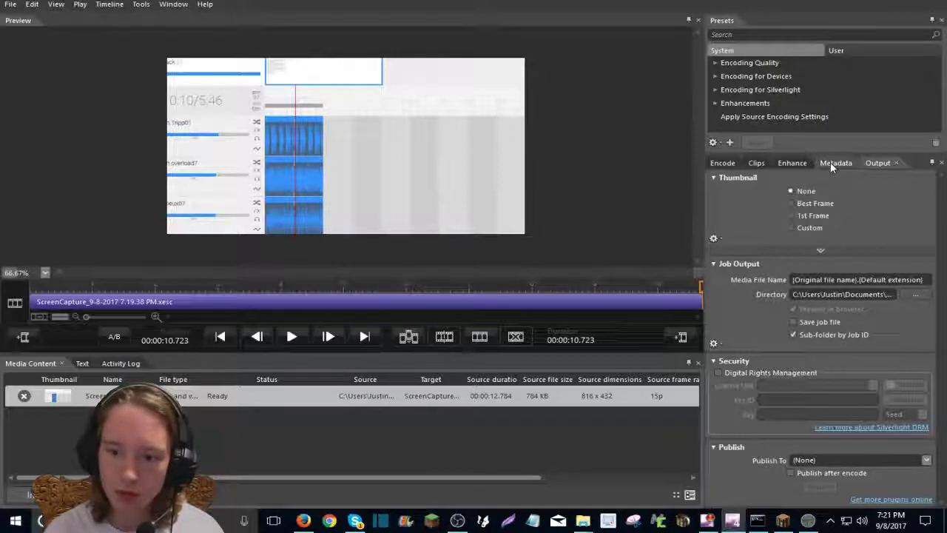
click(904, 295)
scroll(474, 266, up, 1)
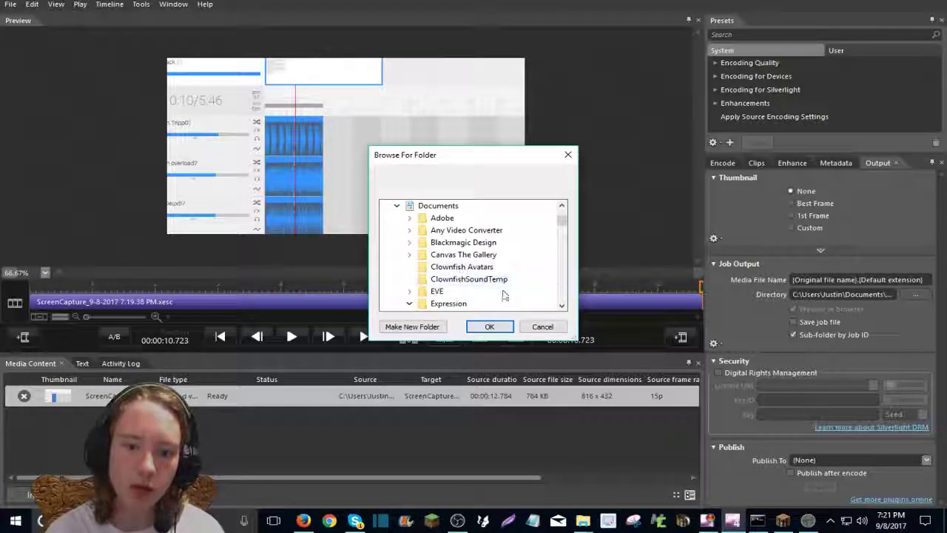
scroll(453, 241, down, 3)
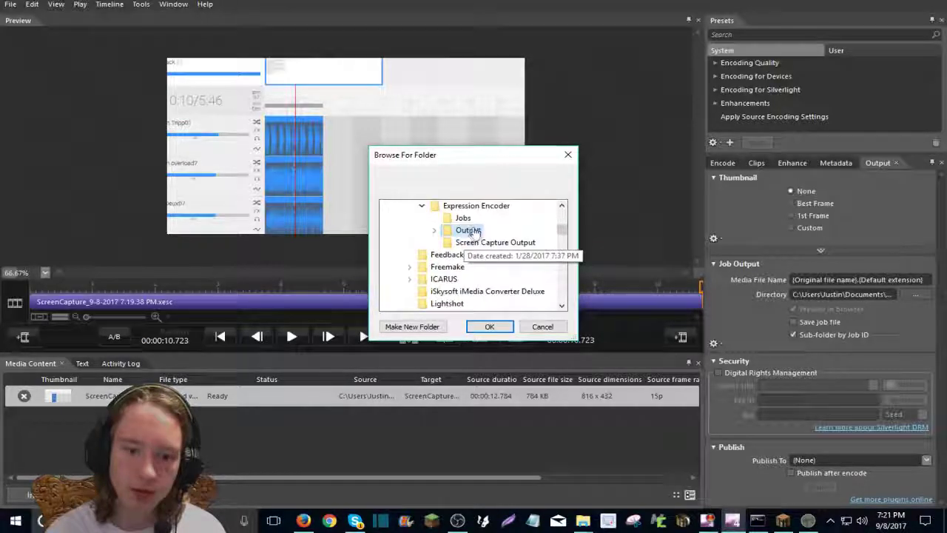
scroll(468, 237, down, 7)
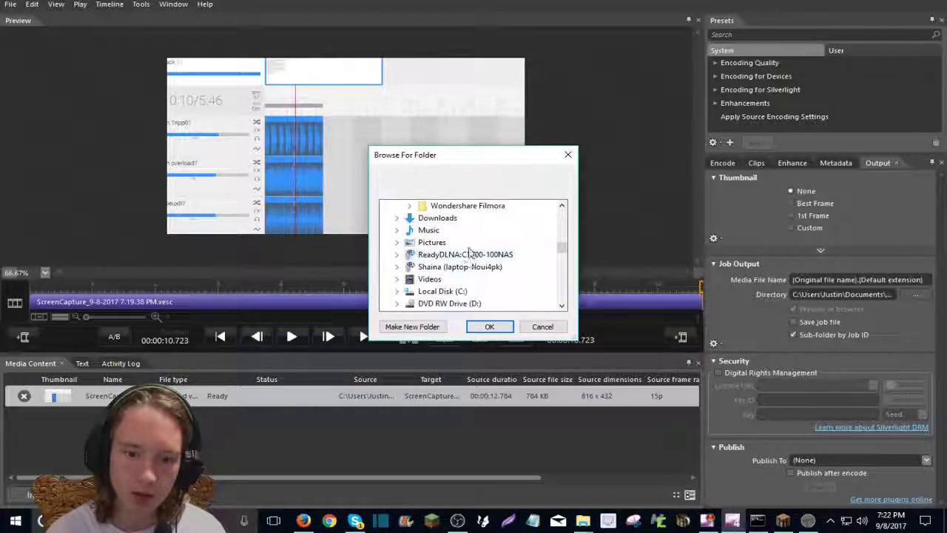
scroll(466, 251, up, 10)
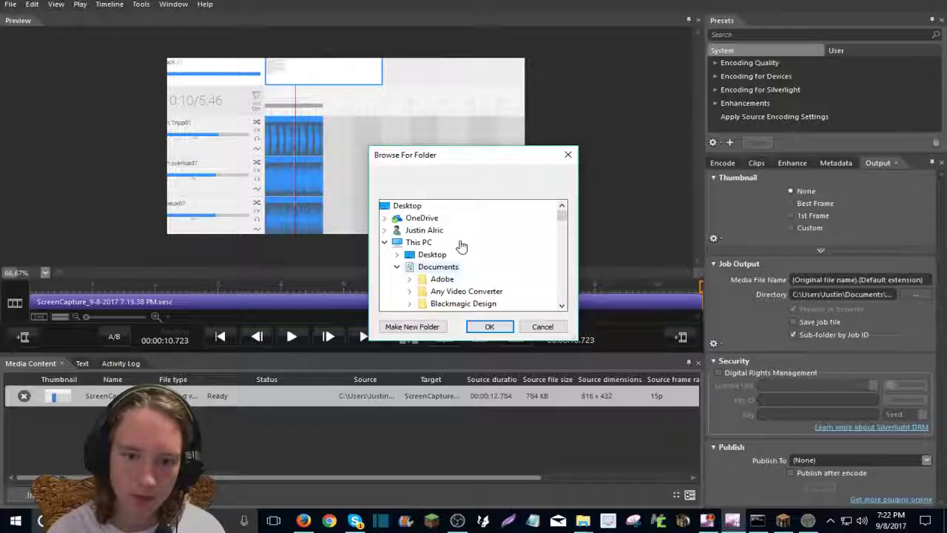
click(432, 255)
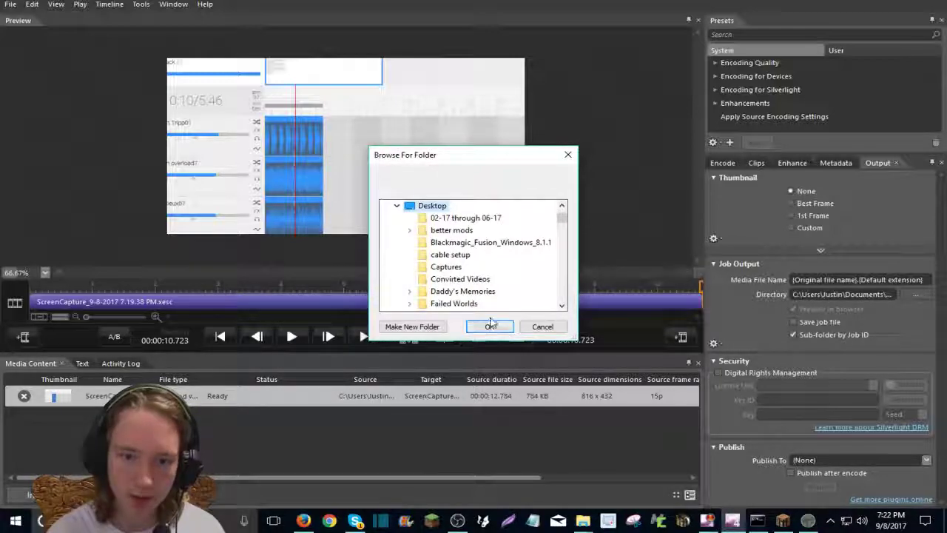
click(491, 326)
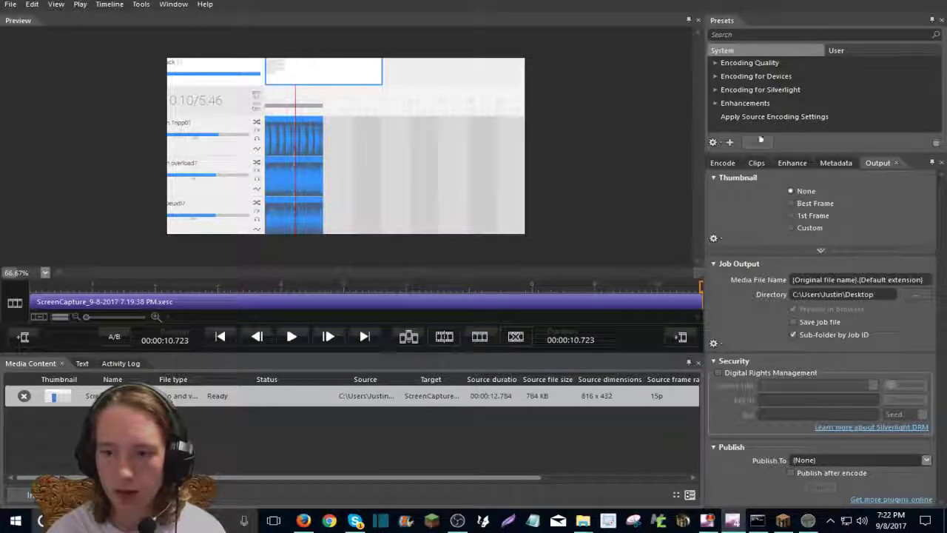
Step: Encode audio only with Video unchecked, then close the encoder without saving the job
click(722, 162)
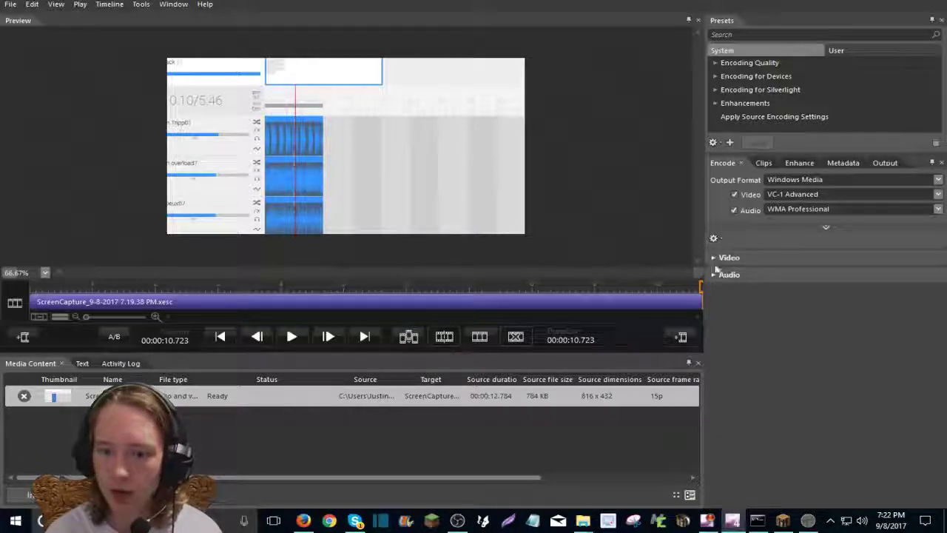
click(735, 195)
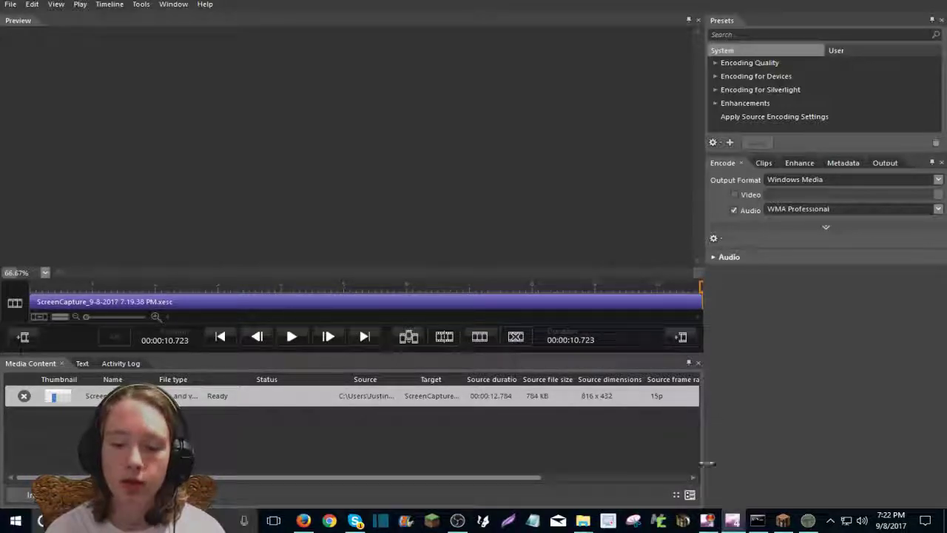
key(ctrl+e)
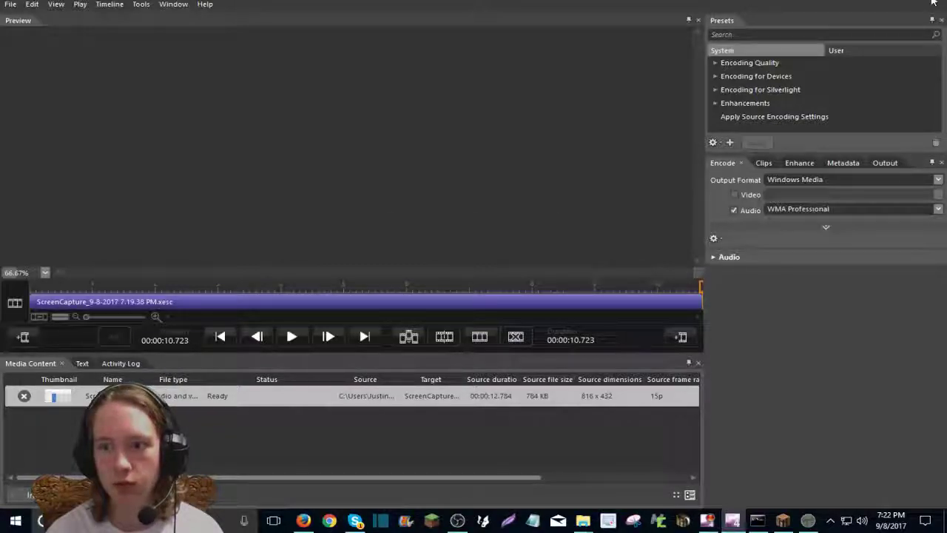
click(934, 3)
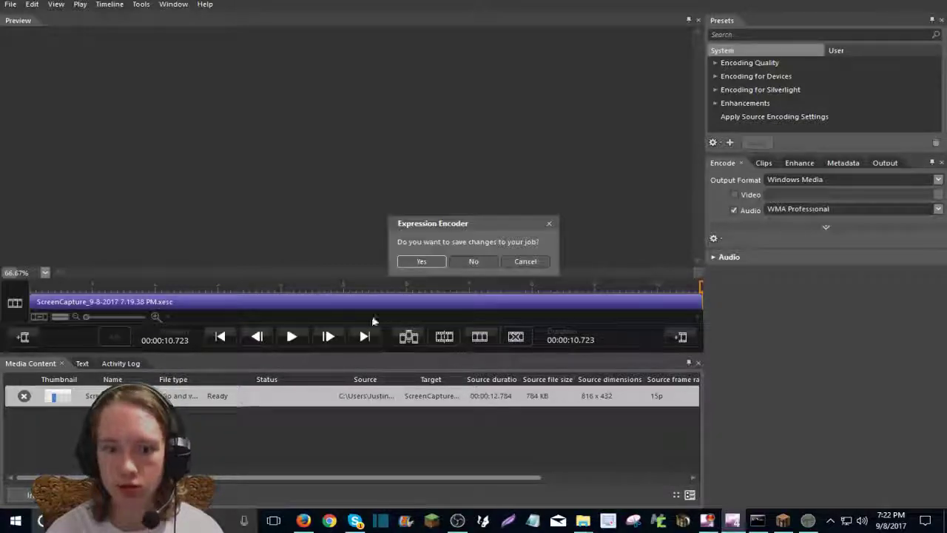
click(474, 261)
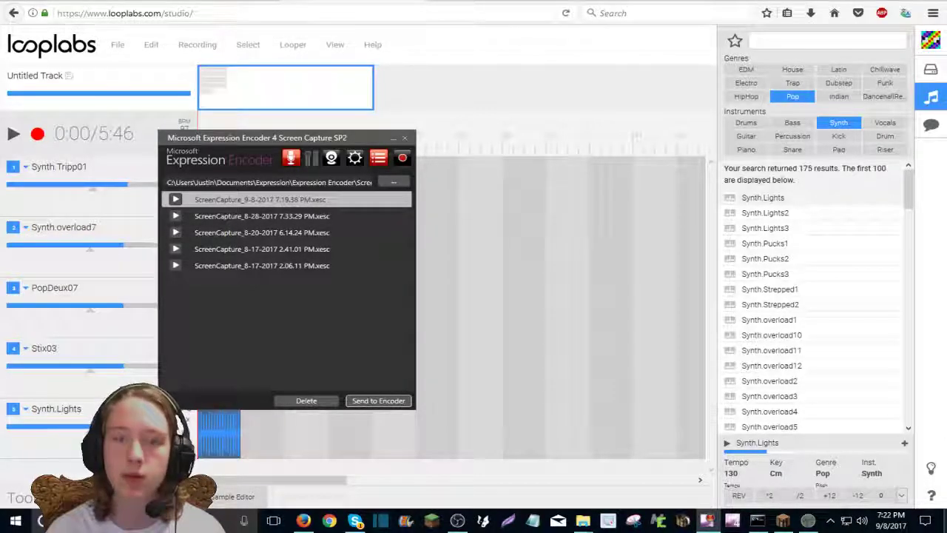
Step: Minimise all windows with Windows+D to reveal the desktop and its new output folder
key(super+d)
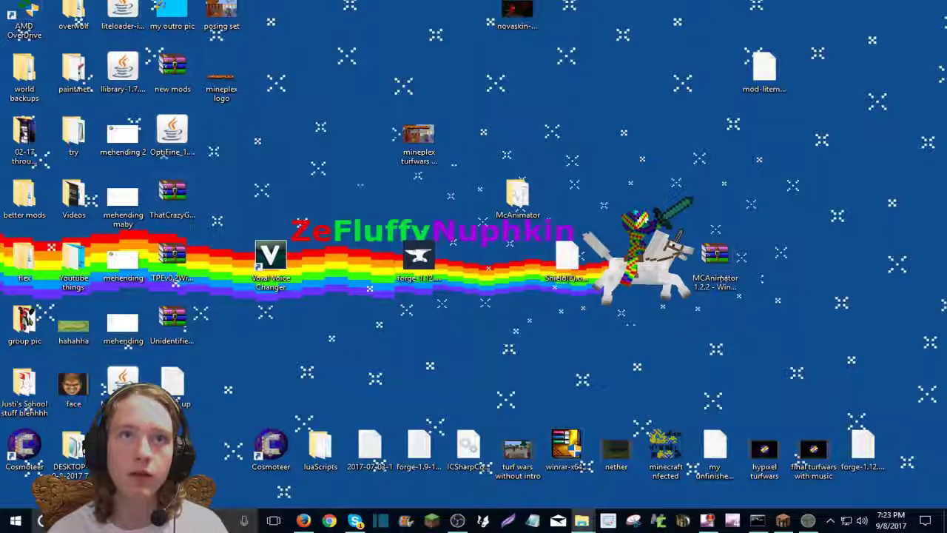
Step: Drag the ScreenCapture audio file from the DESKTOP-V9D8VKP folder onto the desktop
double_click(74, 447)
drag(404, 30, 564, 39)
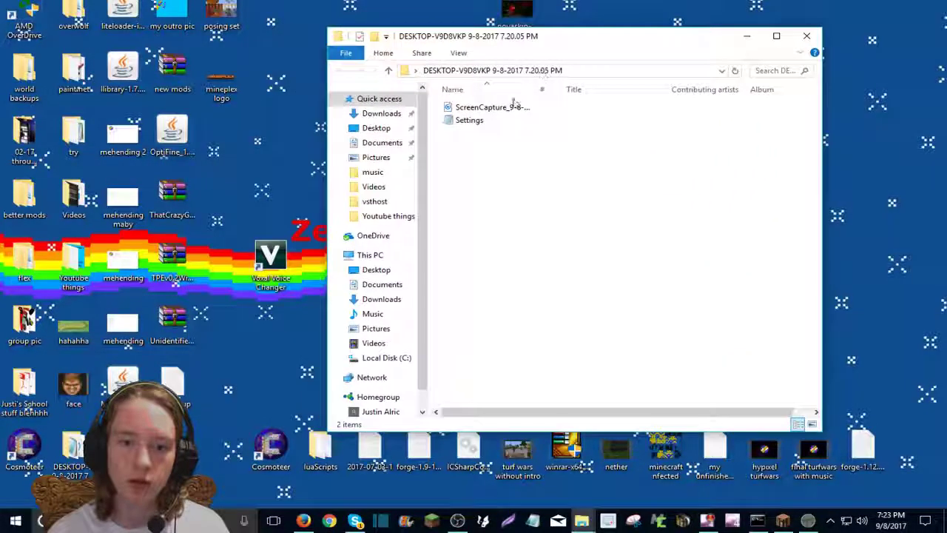
click(518, 107)
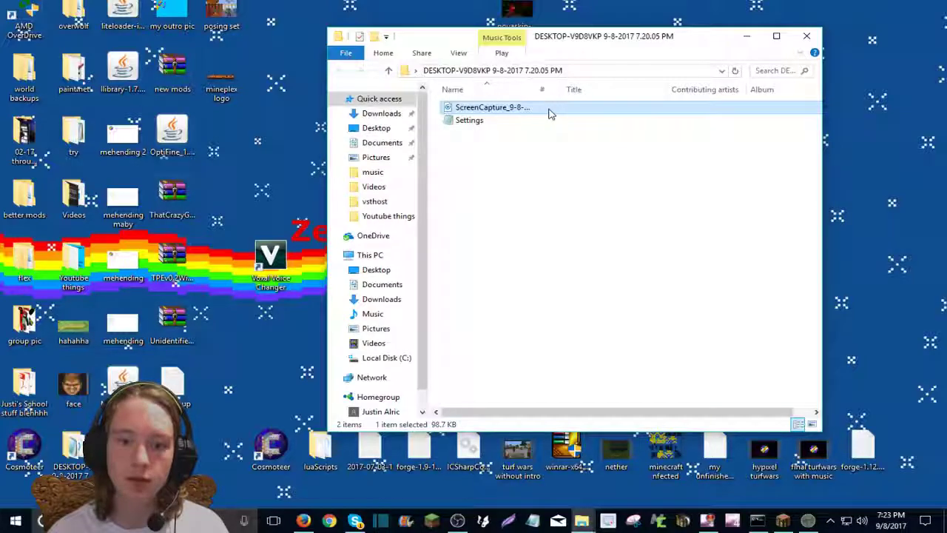
drag(550, 113, 256, 370)
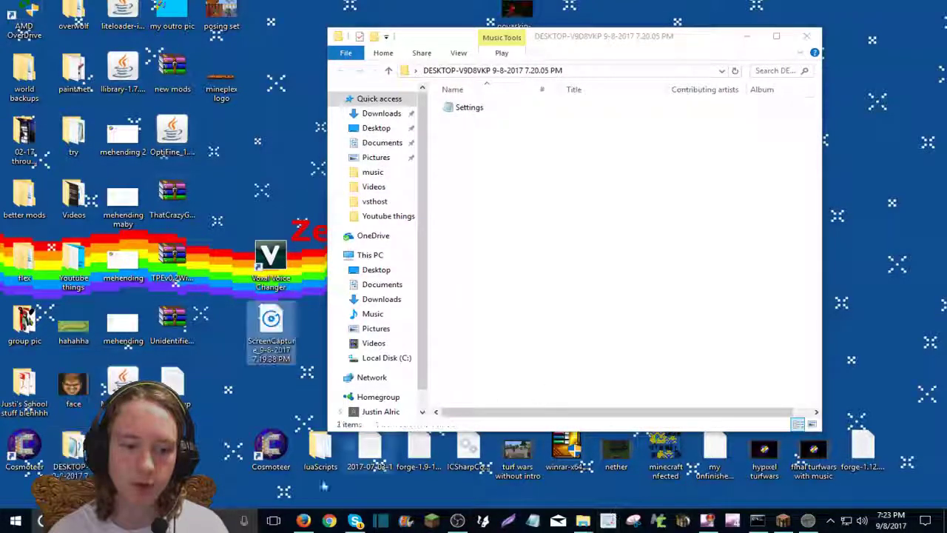
click(807, 36)
Step: Delete the leftover DESKTOP-V9D8VKP folder and play the ScreenCapture file in Groove Music to check it
right_click(66, 451)
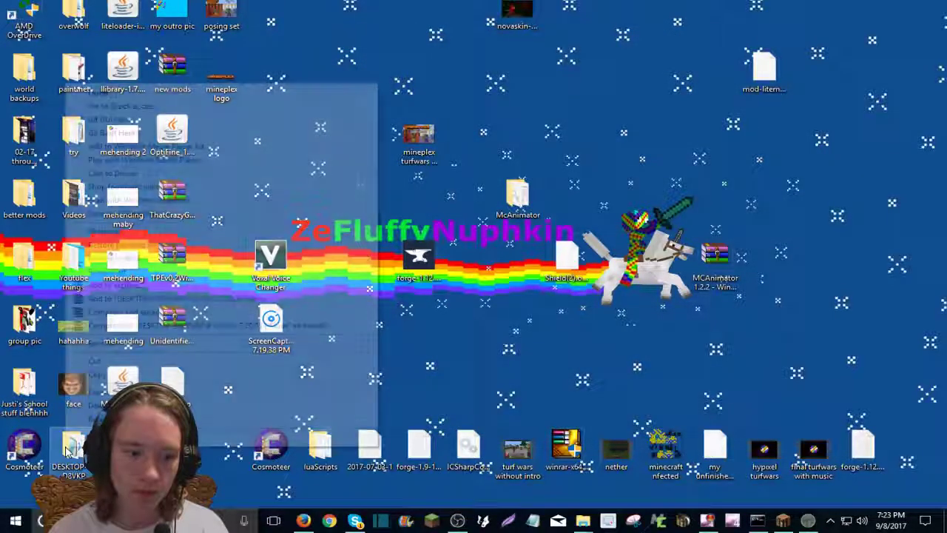
click(171, 403)
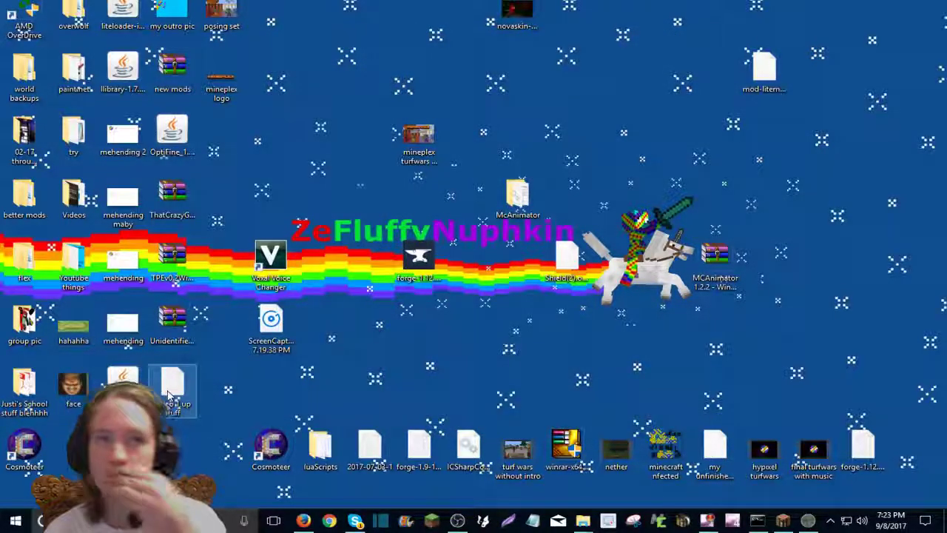
double_click(284, 321)
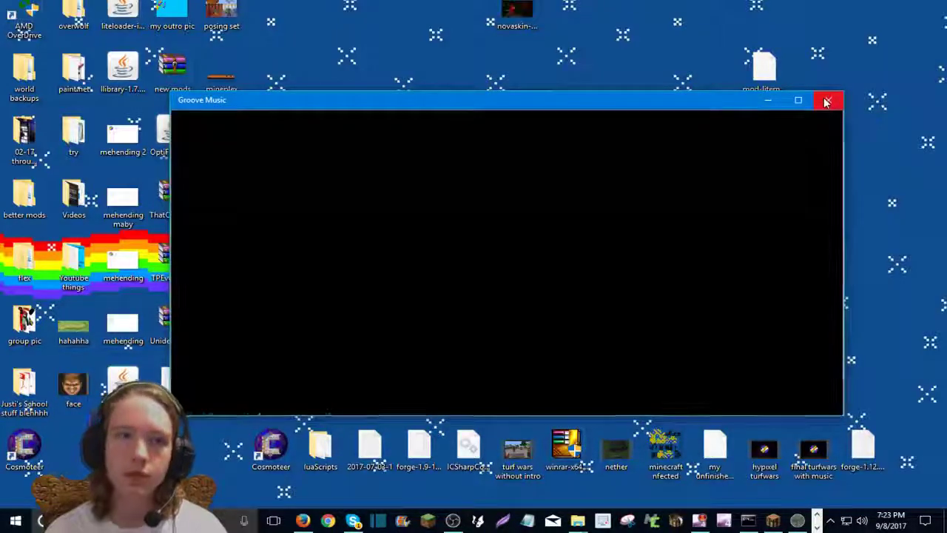
click(827, 102)
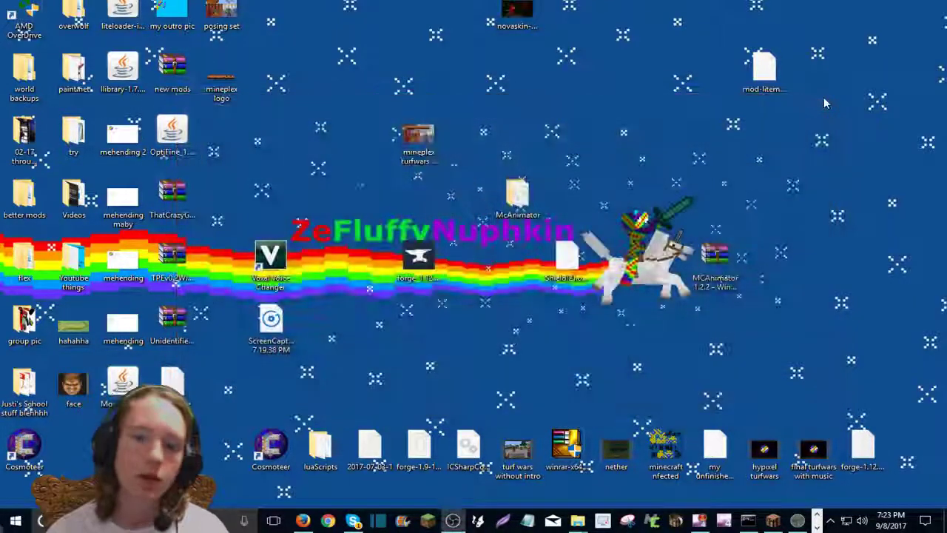
Step: Rename the desktop ScreenCapture file to 'my tut music'
right_click(277, 348)
click(313, 321)
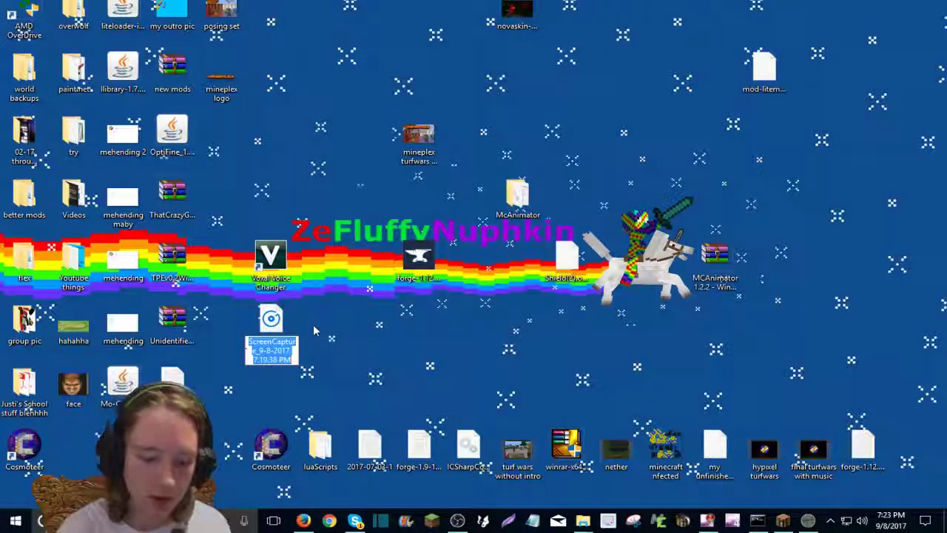
text(my tut )
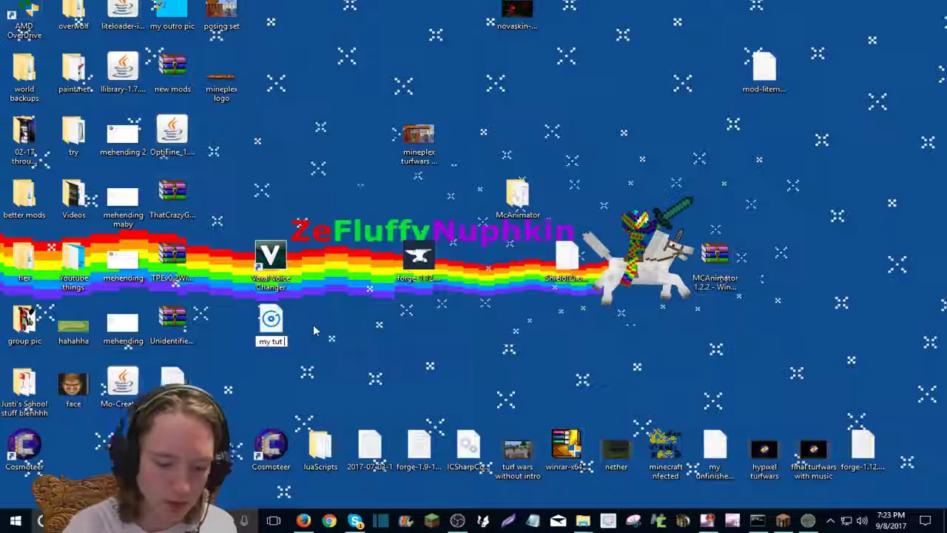
text(music)
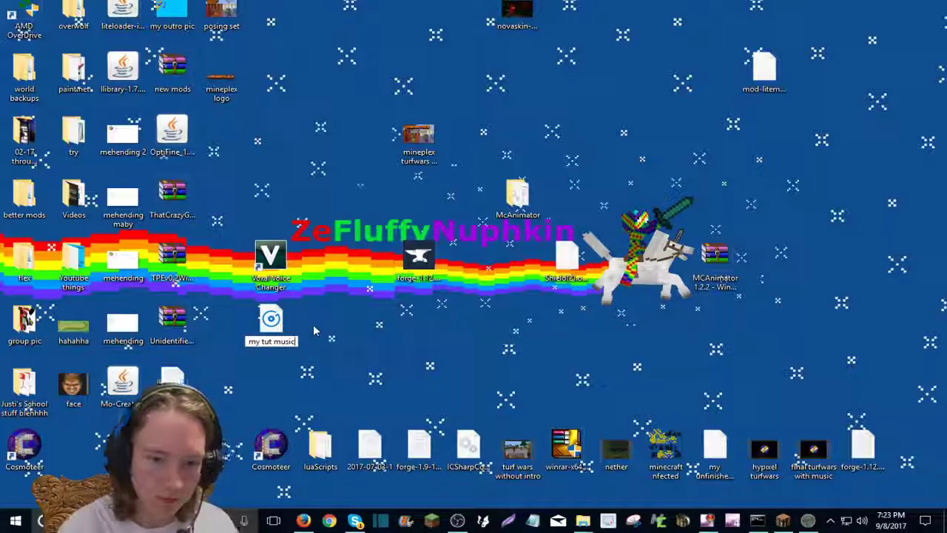
key(Return)
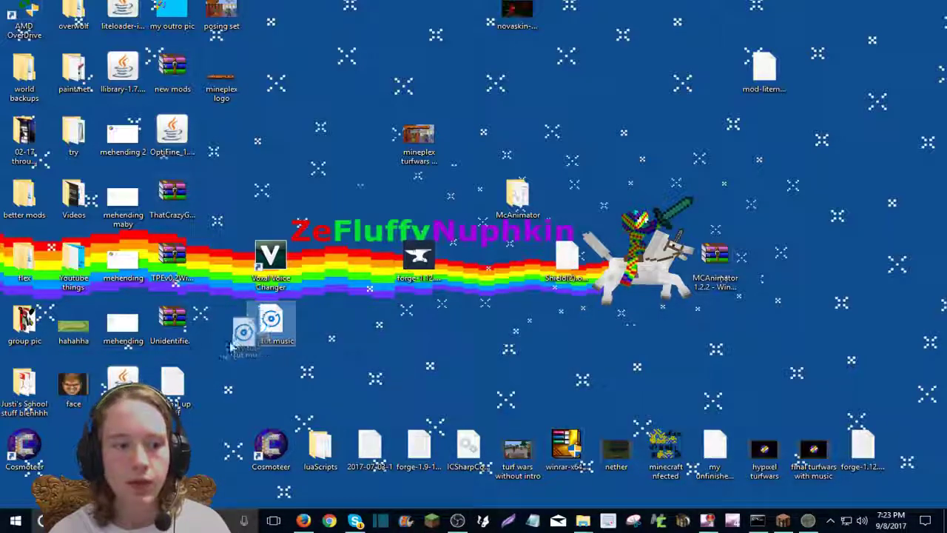